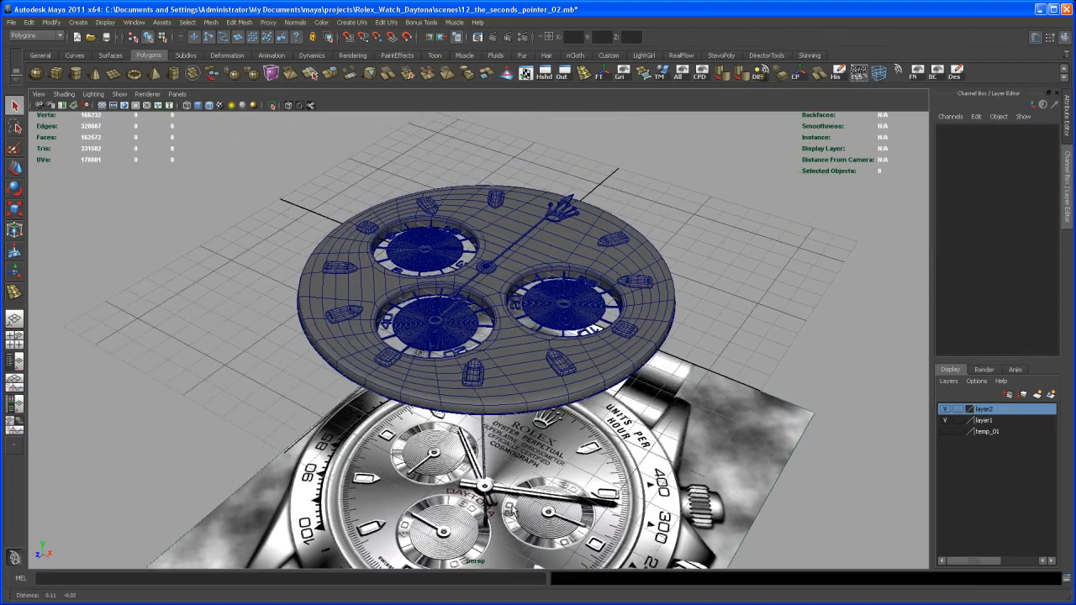
- Hide layer1 and layer2 so that only the reference image of the watch stays in the scene
mouse_move(577, 445)
middle_mouse_down("alt")
mouse_move(578, 417)
mouse_move(569, 452)
middle_mouse_up("alt")
mouse_move(569, 451)
left_mouse_down("alt")
mouse_move(574, 425)
mouse_move(580, 443)
left_mouse_up("alt")
right_click_drag(580, 444, 569, 418, "alt")
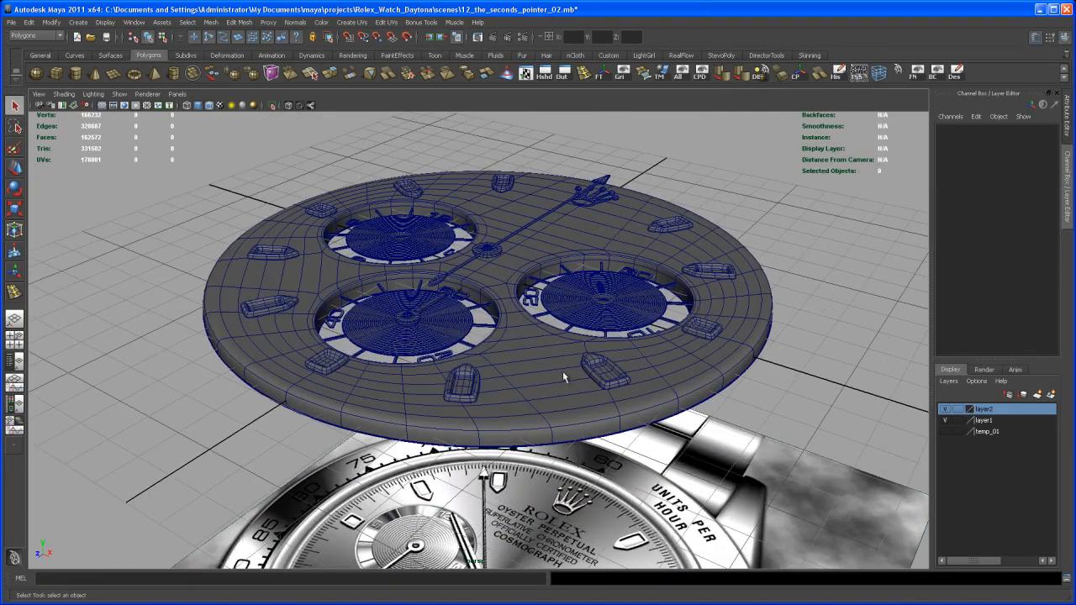
left_click(945, 420)
left_click(945, 409)
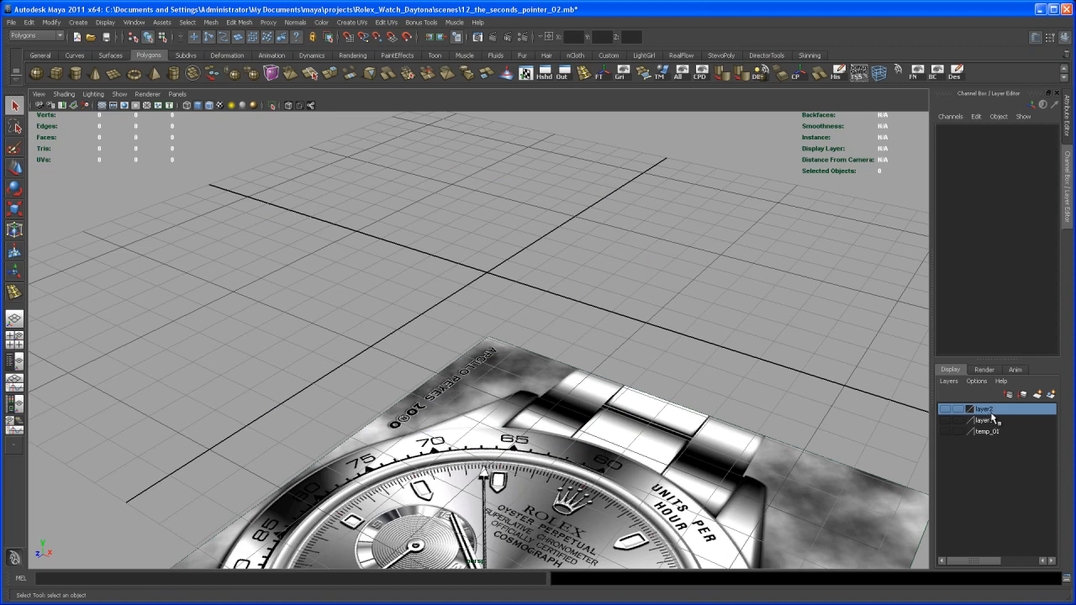
- Switch to the top view and examine the hour and minute hands at the centre of the watch reference image
right_click_drag(699, 374, 629, 300, "alt")
left_click_drag(629, 300, 633, 327, "alt")
right_click_drag(634, 327, 635, 343, "alt")
middle_click_drag(634, 343, 632, 373, "alt")
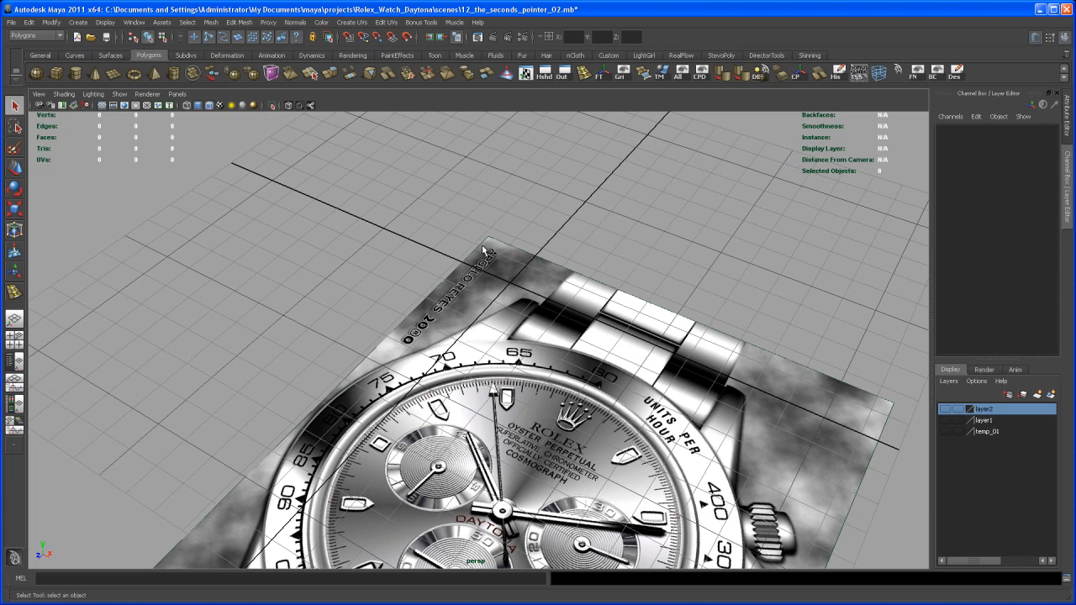
middle_click_drag(473, 238, 455, 262, "alt")
key("space")
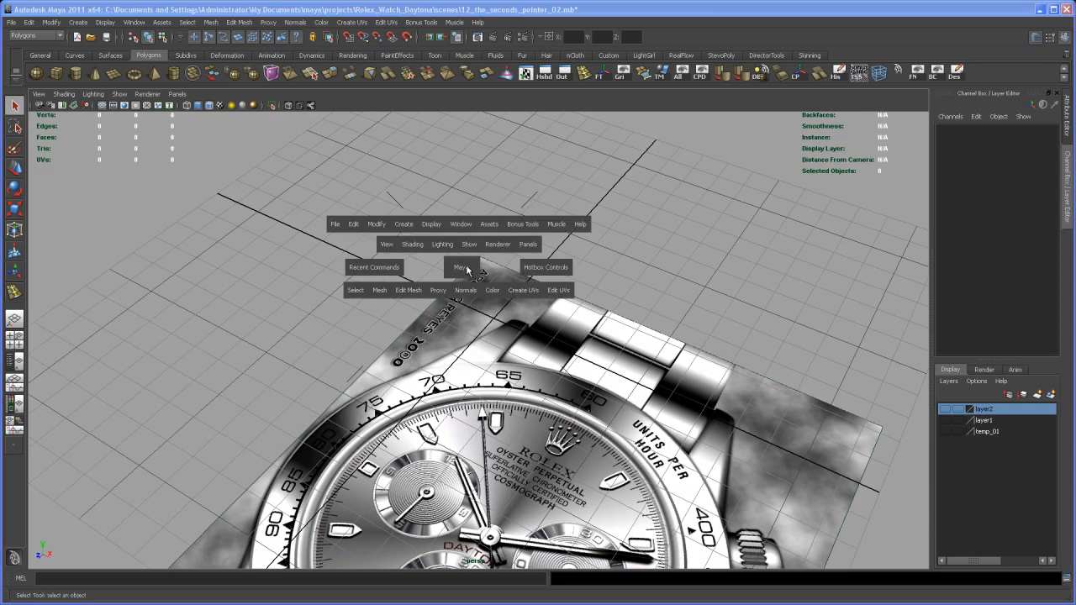
key("space")
right_click_drag(739, 471, 551, 371, "alt")
middle_click_drag(551, 372, 567, 356, "alt")
right_click_drag(568, 356, 591, 360, "alt")
middle_click_drag(591, 360, 591, 374, "alt")
right_click_drag(591, 374, 651, 404, "alt")
middle_click_drag(651, 404, 666, 422, "alt")
right_click_drag(665, 423, 714, 448, "alt")
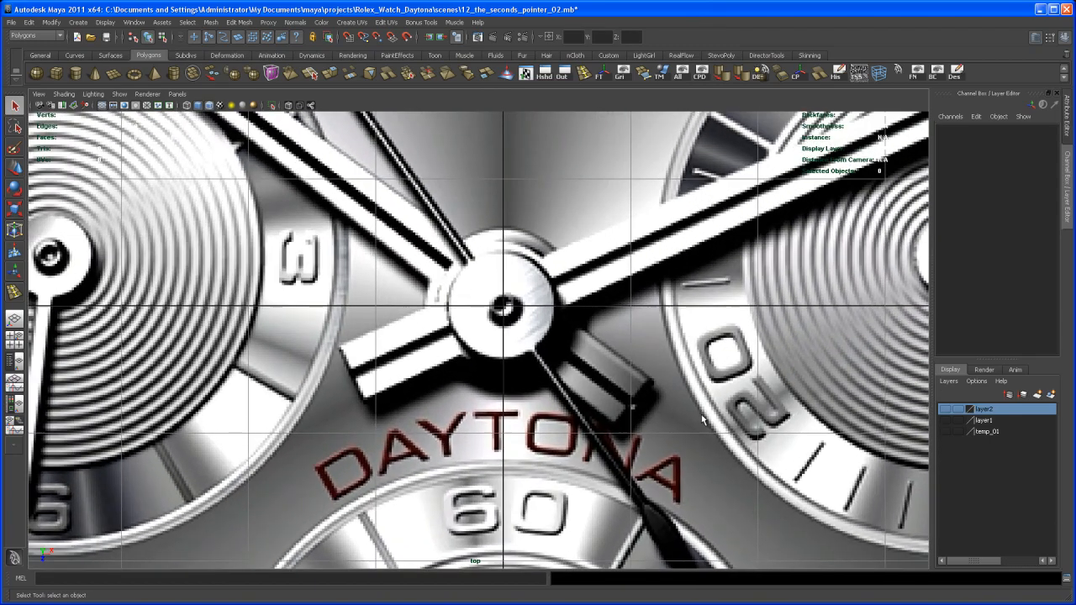
middle_click_drag(715, 448, 599, 566, "alt")
right_click_drag(600, 565, 601, 309, "alt")
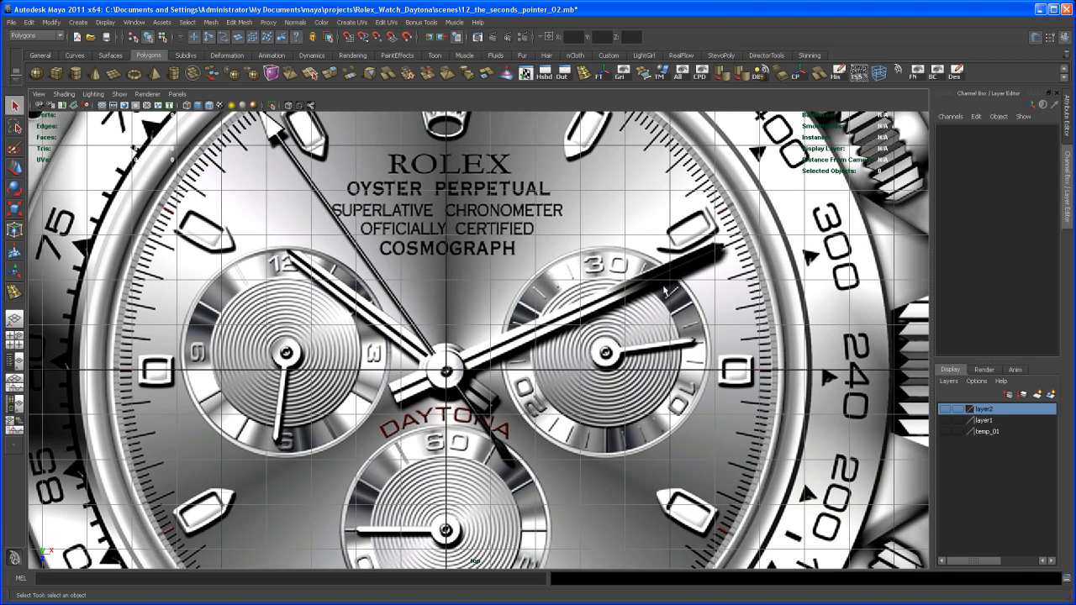
right_click_drag(465, 363, 605, 415, "alt")
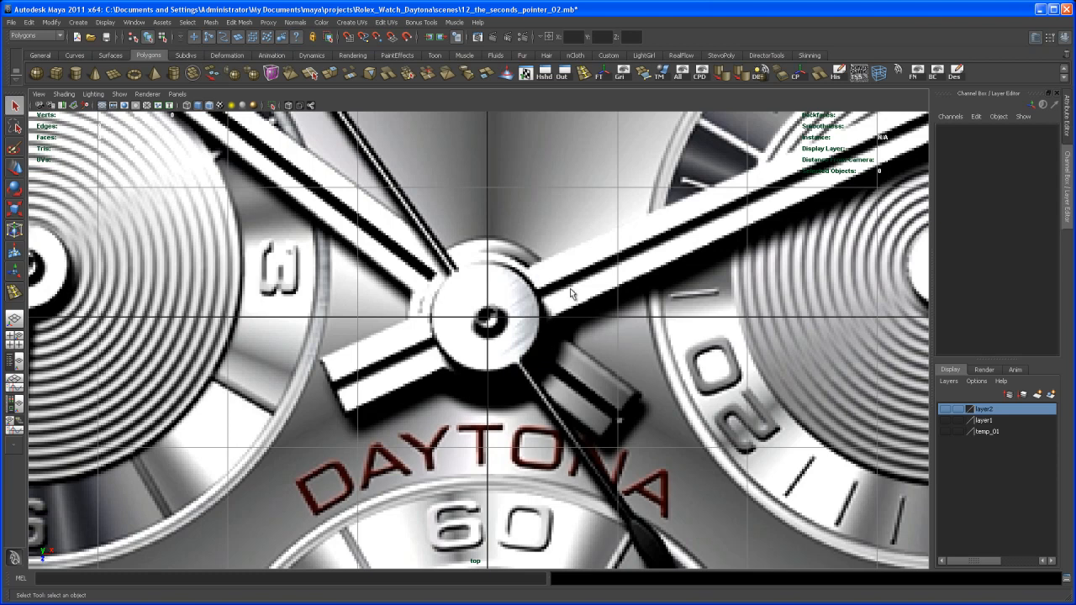
right_click_drag(570, 293, 488, 332, "alt")
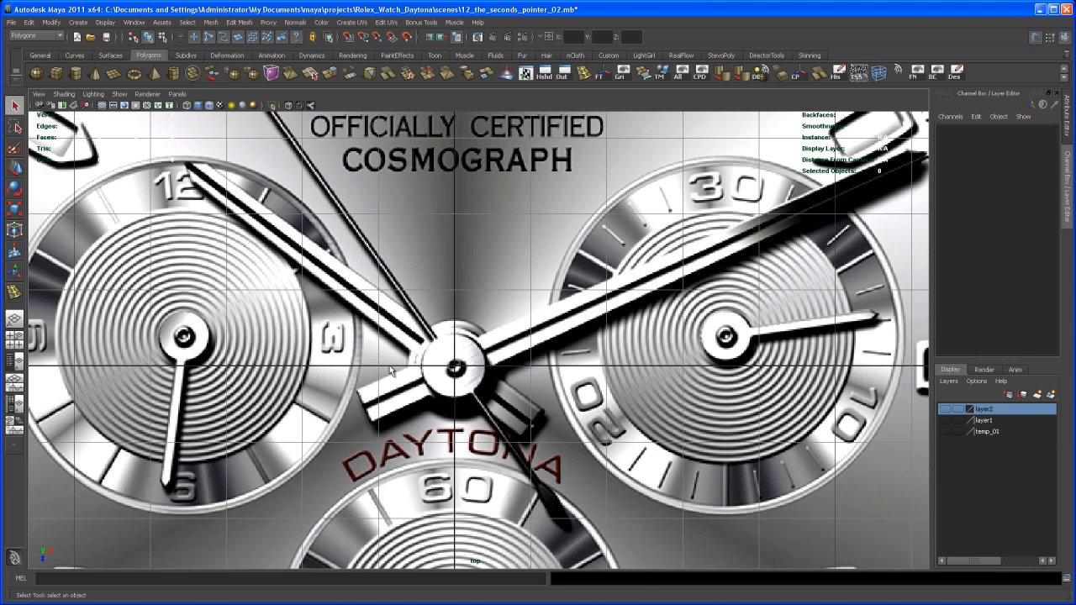
right_click_drag(795, 223, 601, 313, "alt")
mouse_move(452, 263)
middle_mouse_down("alt")
mouse_move(521, 252)
mouse_move(461, 254)
middle_mouse_up("alt")
scroll(461, 255, "up", 3)
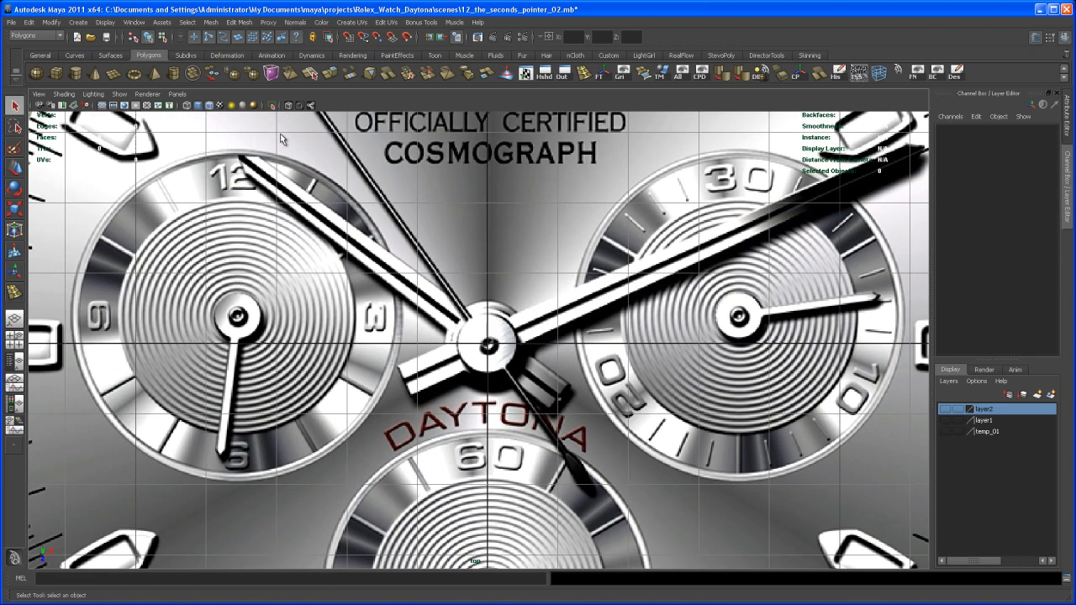
- Create a polygon plane at the origin and switch to the enlarged perspective view
left_click(115, 73)
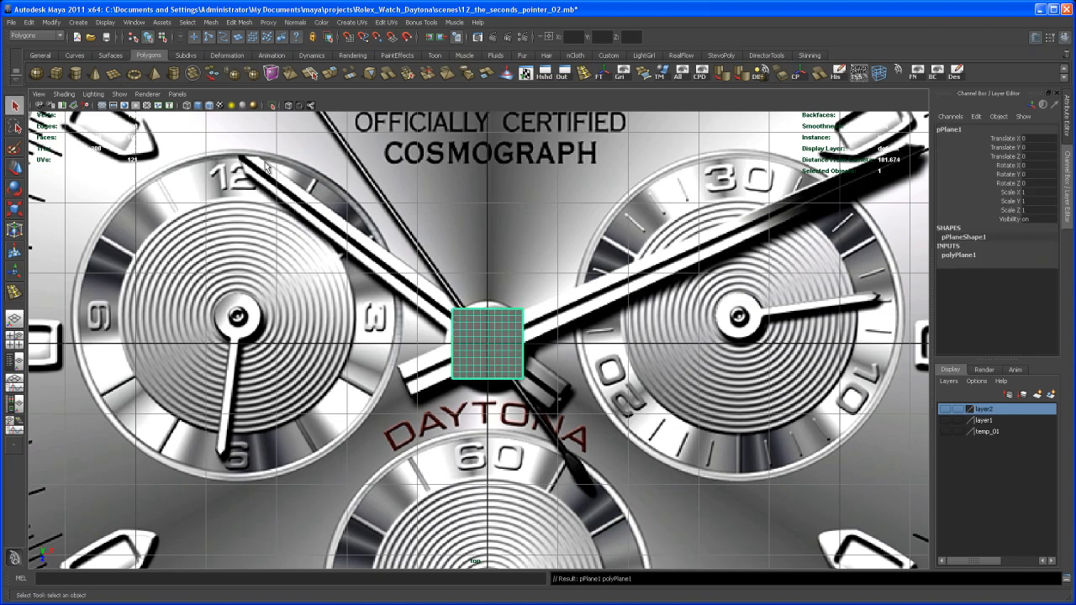
key("space")
key("space")
key("space")
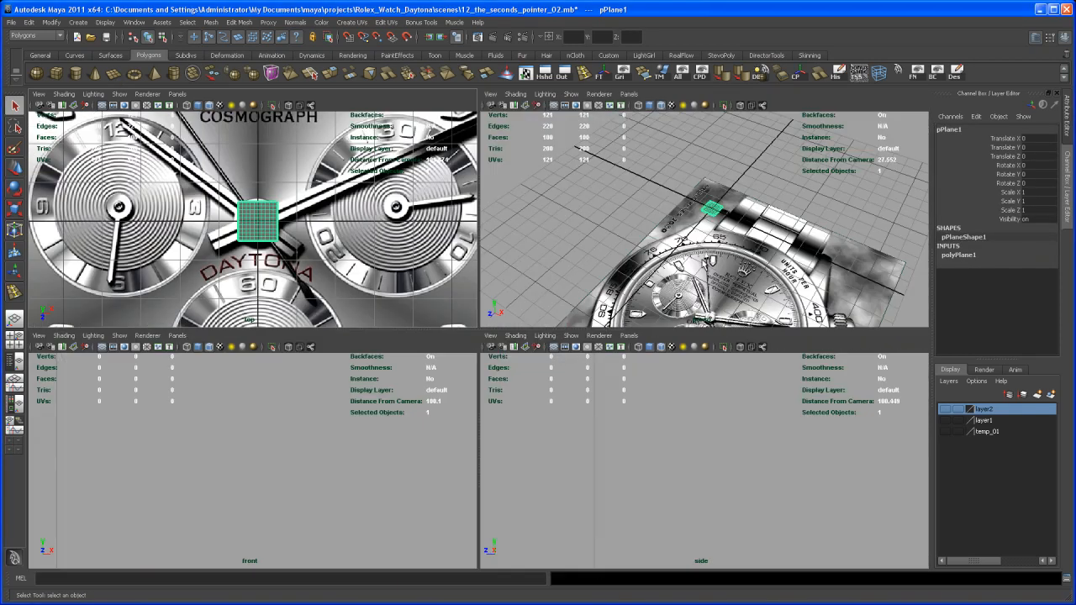
key("space")
right_click_drag(671, 293, 785, 497, "alt")
middle_click_drag(786, 499, 839, 471, "alt")
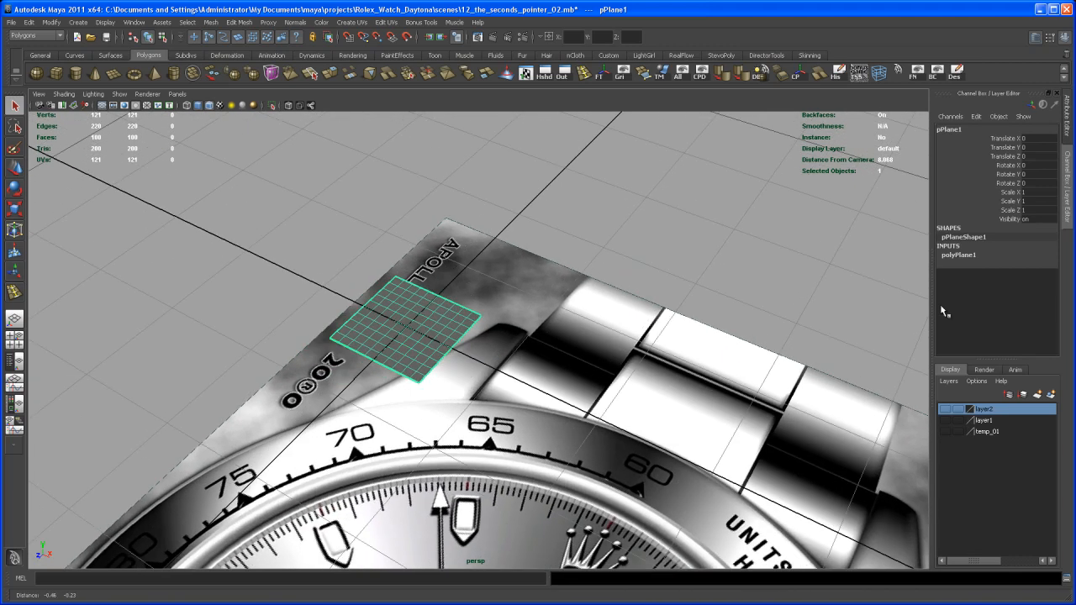
- Set the plane's width to 5, its width subdivisions to 5 and its height subdivisions to 1
left_click(975, 255)
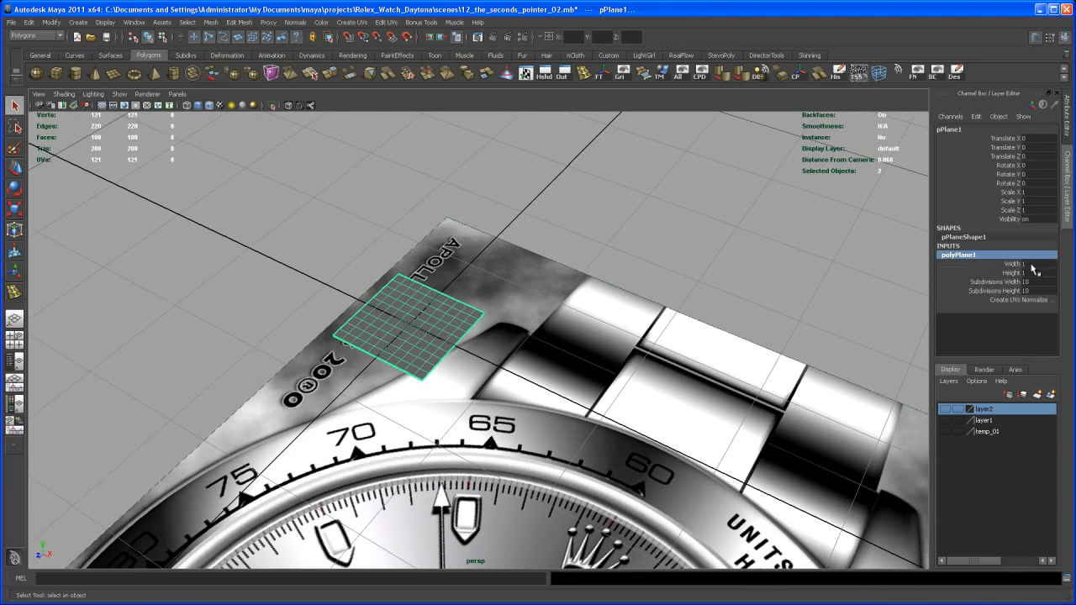
left_click(1031, 264)
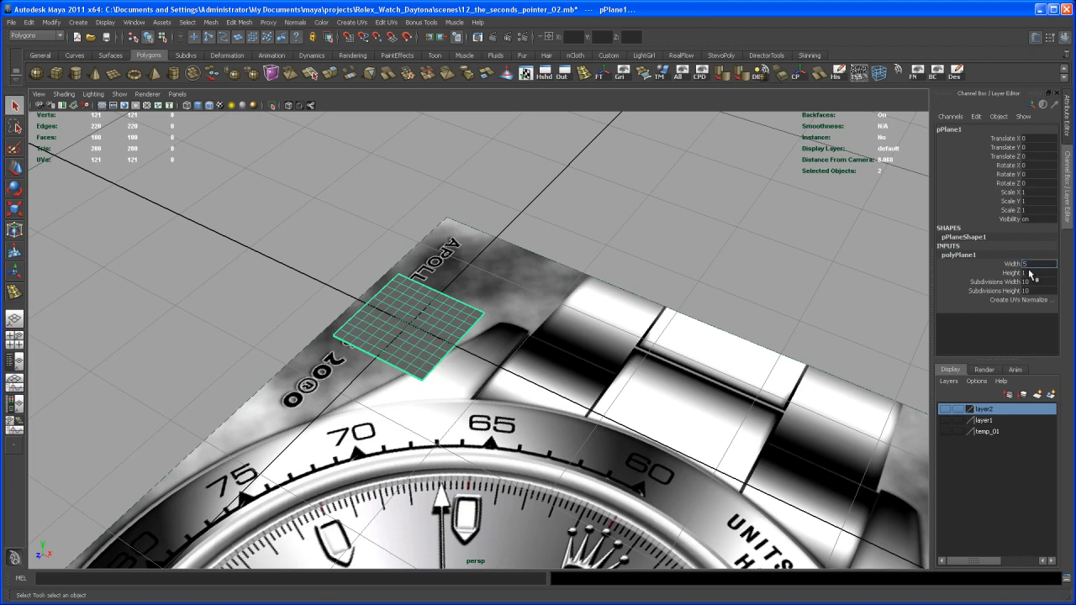
key("Return")
left_click(1034, 282)
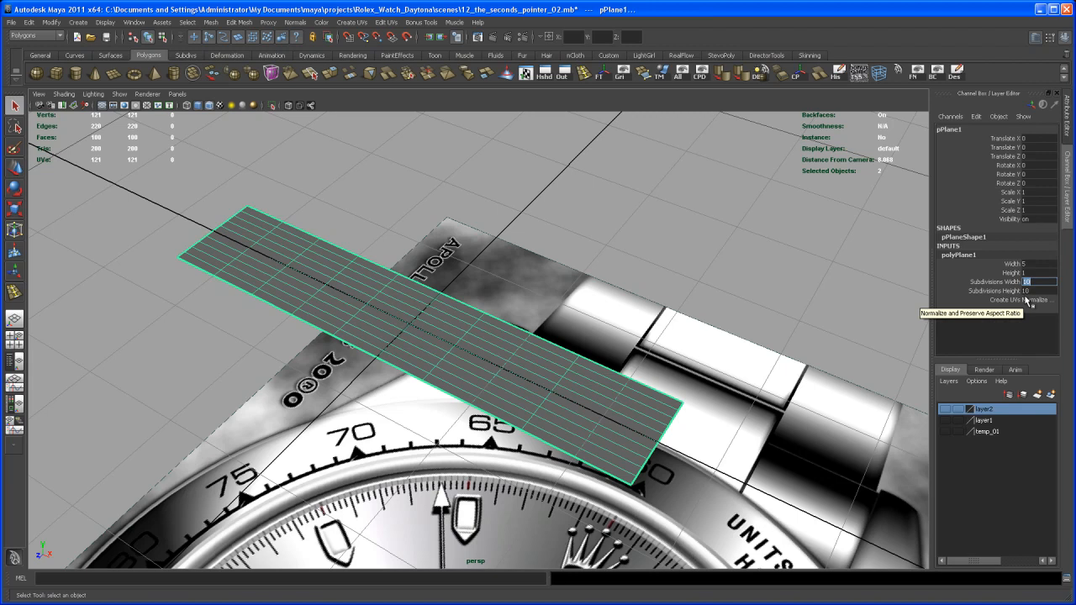
key("Return")
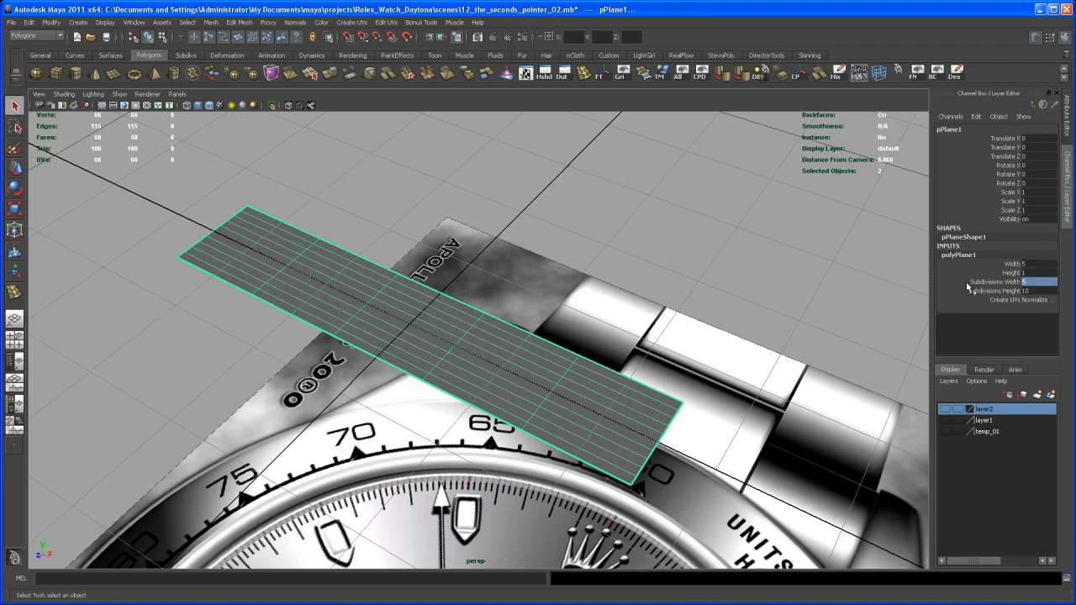
left_click(1034, 291)
type("1")
key("Return")
- Stand the plane upright by setting its X rotation to -90
left_click_drag(631, 309, 636, 306, "alt")
key("e")
left_click_drag(476, 320, 472, 312, "alt")
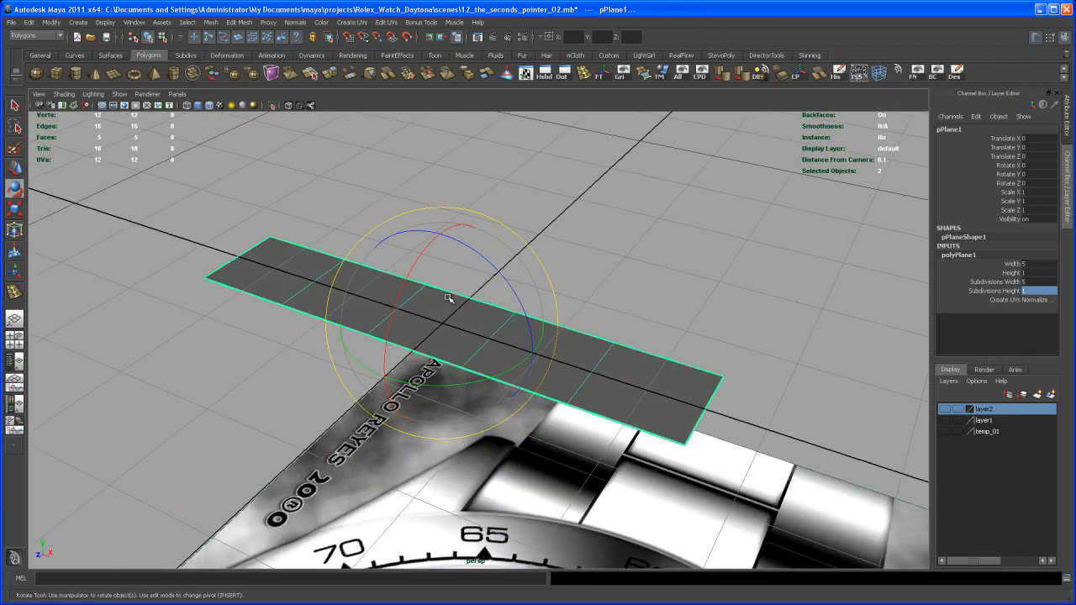
left_click_drag(400, 301, 414, 263)
left_click(1049, 166)
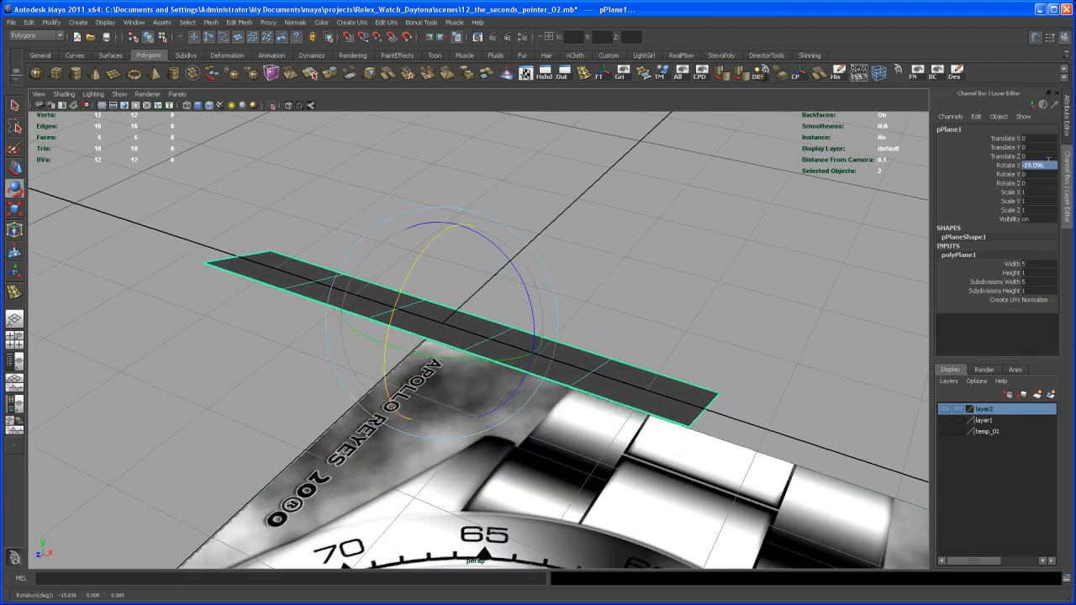
key("Return")
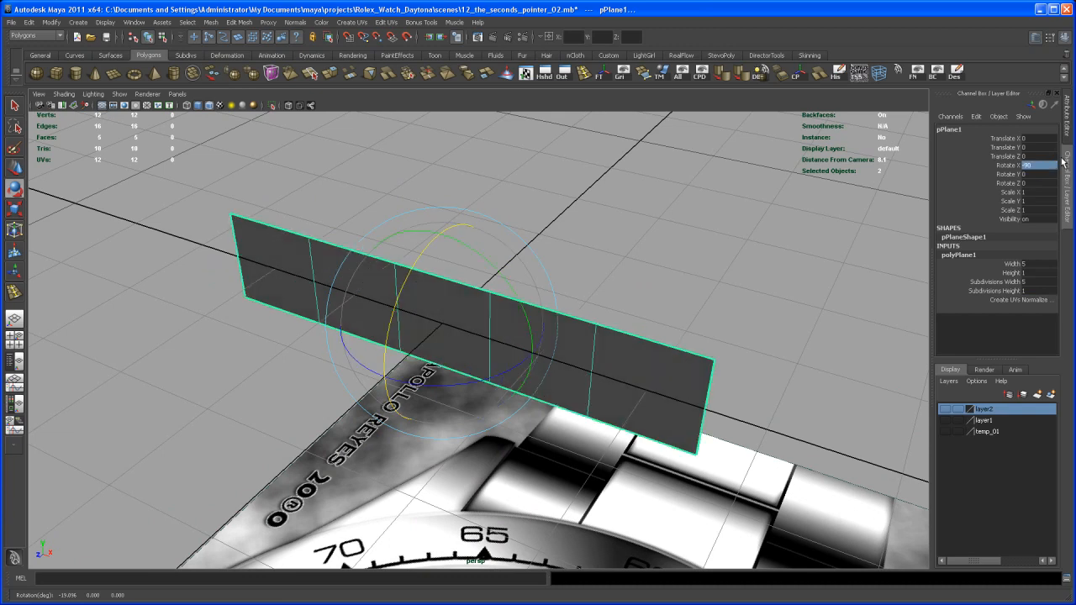
- Raise the upright plane above the grid to about 1.54 in Y
key("q")
left_click_drag(635, 296, 586, 327, "alt")
right_click_drag(564, 326, 463, 320, "alt")
key("w")
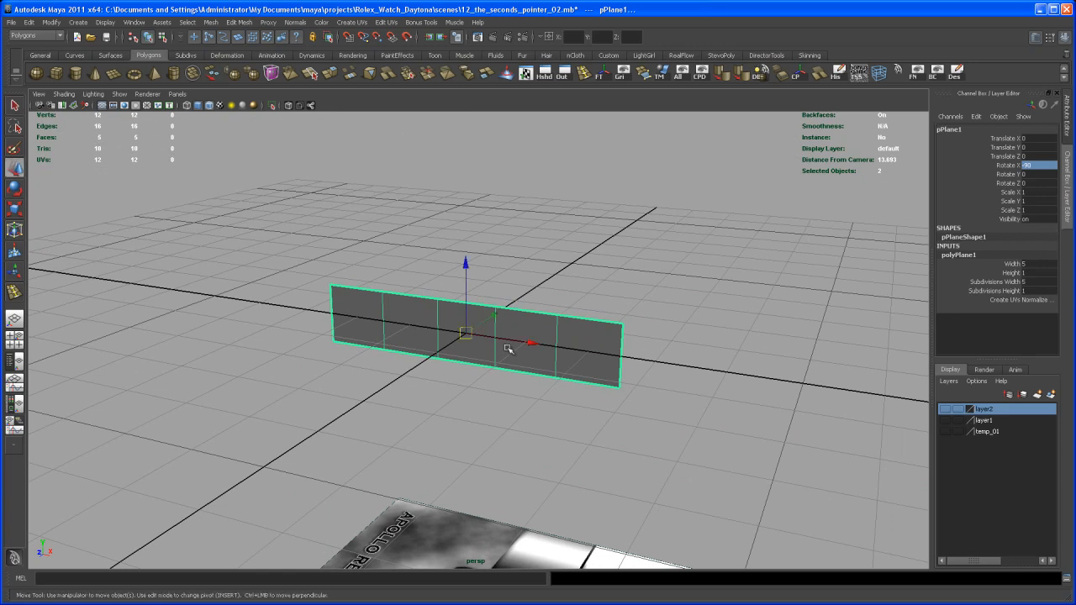
left_click_drag(474, 294, 572, 393)
right_click_drag(572, 394, 610, 457, "alt")
- Insert a vertical edge loop through the middle of the plane's central face
right_click_drag(522, 274, 522, 262)
middle_click_drag(510, 271, 524, 272, "alt")
left_click(514, 267)
right_click_drag(512, 266, 546, 294, "ctrl")
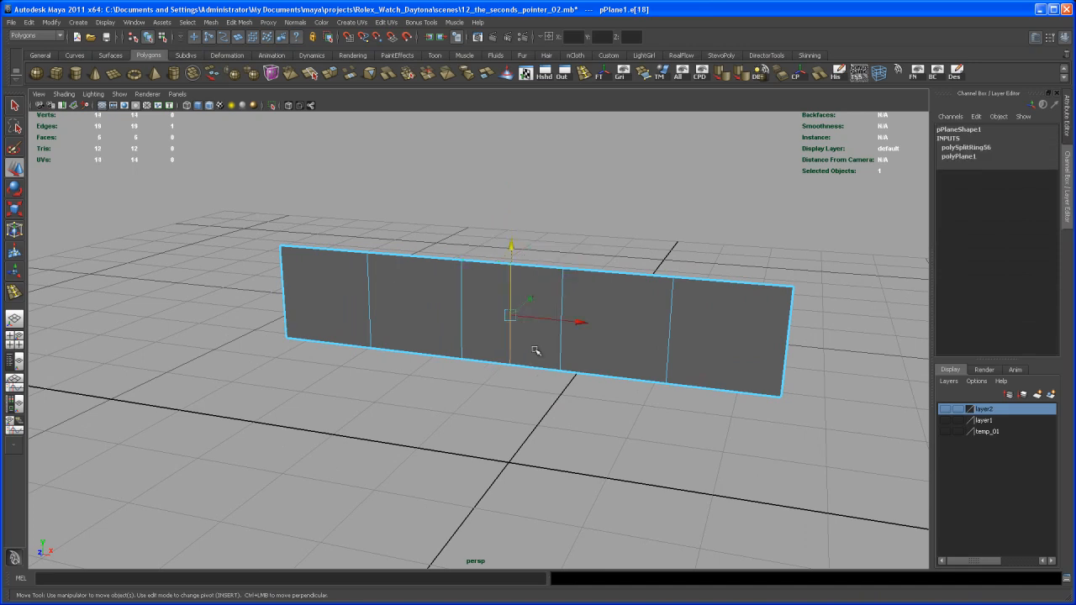
- Delete all faces of the plane to the left of the new middle edge
left_click_drag(530, 336, 502, 322, "alt")
right_click_drag(476, 307, 470, 326)
left_click_drag(219, 216, 470, 409)
key("Delete")
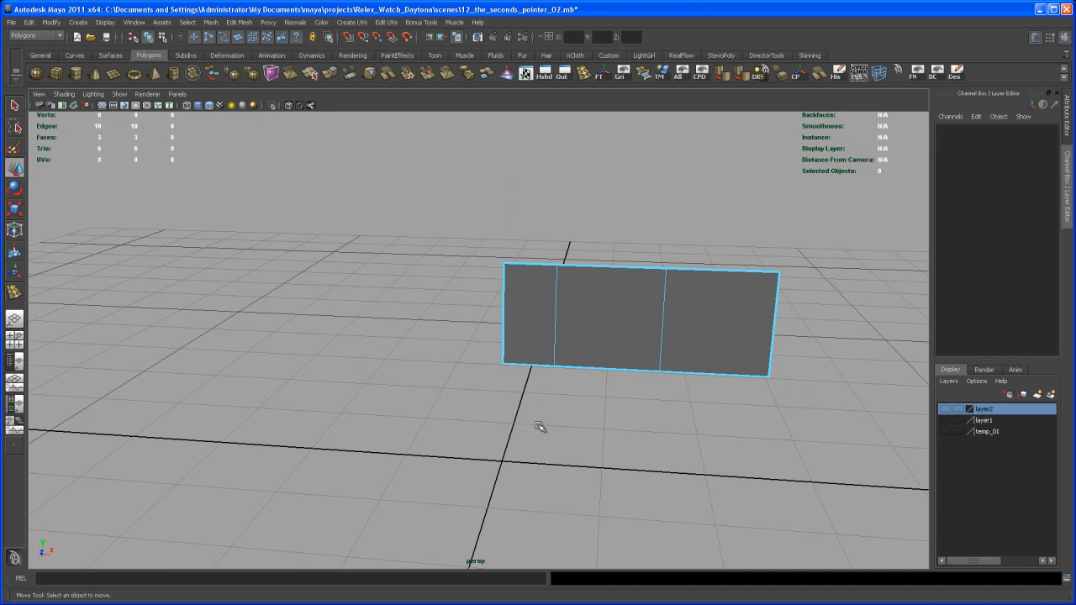
- Extrude the two outer top edges of the remaining half and raise the extruded edges upward
left_click_drag(654, 412, 599, 449, "alt")
right_click_drag(549, 333, 550, 305)
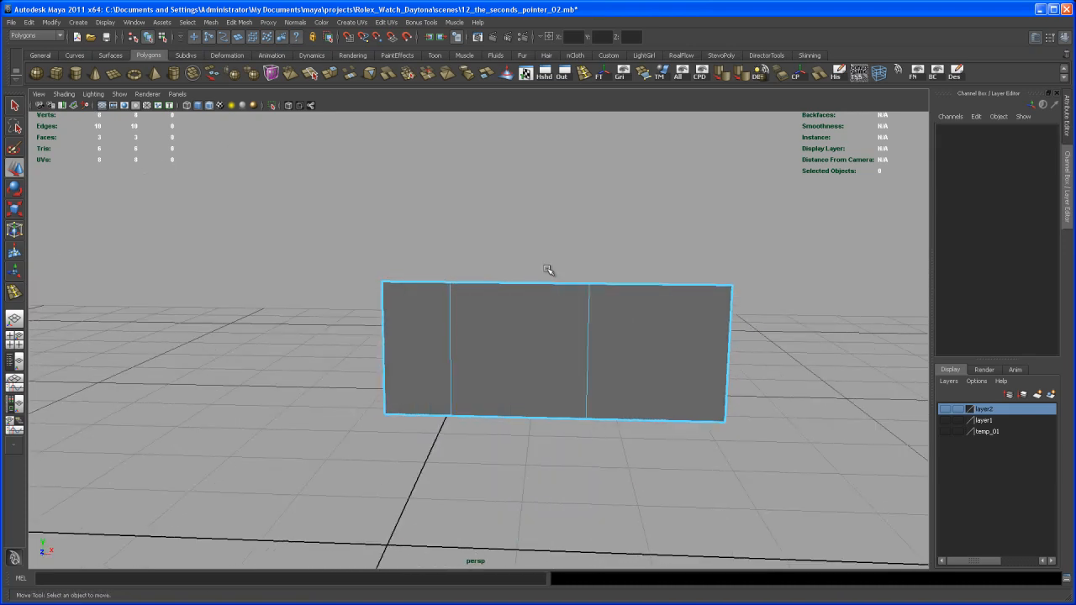
left_click(549, 283)
left_click(657, 286, "shift")
left_click_drag(631, 307, 625, 336, "alt")
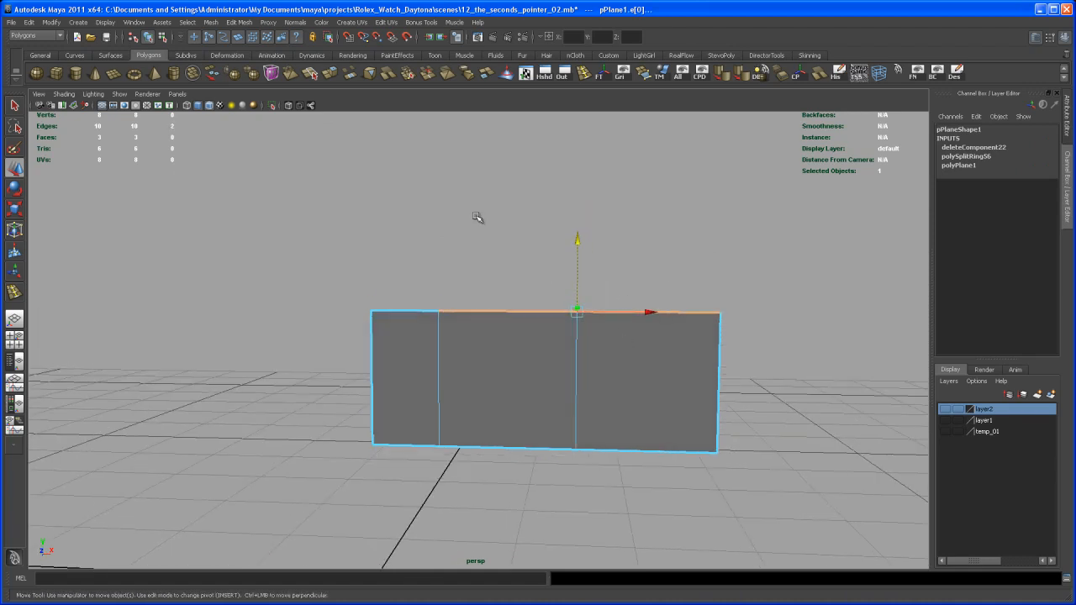
left_click(332, 74)
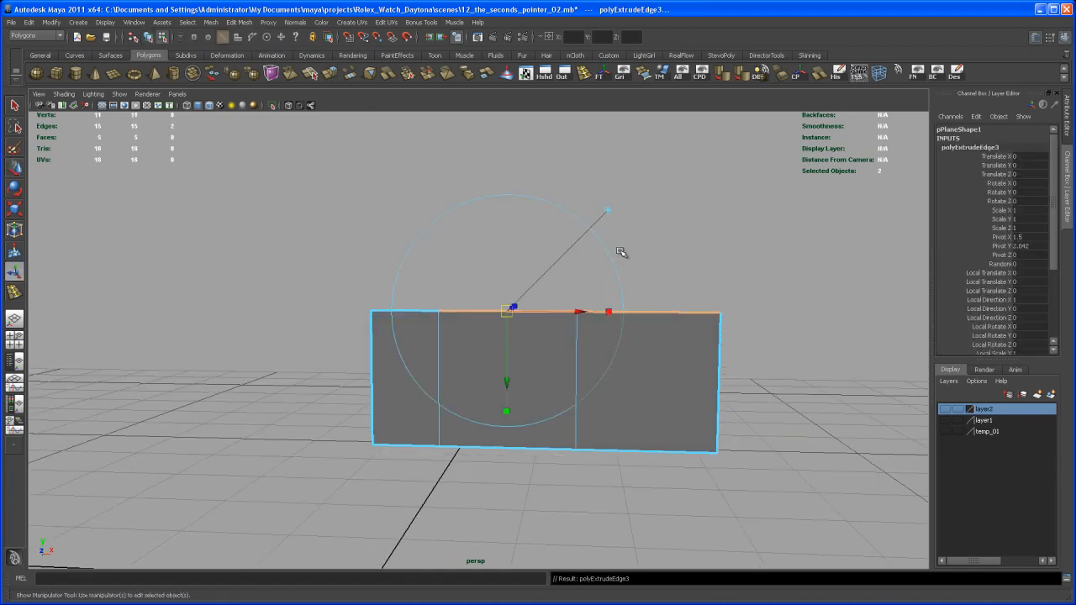
key("w")
left_click_drag(579, 262, 577, 129)
- Adjust the raised part of the profile and lower its outer top corner to form a sloping bevel
middle_click_drag(581, 186, 557, 262, "alt")
right_click_drag(557, 263, 572, 290, "alt")
middle_click_drag(571, 294, 556, 264, "alt")
left_click_drag(552, 179, 555, 198)
right_click_drag(659, 297, 626, 299)
left_click_drag(682, 225, 757, 428)
middle_click_drag(711, 254, 684, 263, "alt")
left_click_drag(675, 235, 675, 322)
- Extrude all faces of the half profile along the Z direction into a long bar, then return to object selection
left_click_drag(735, 338, 559, 347, "alt")
right_click_drag(538, 336, 540, 361)
left_click_drag(583, 390, 546, 387, "alt")
left_click_drag(353, 219, 762, 346)
right_click_drag(762, 346, 547, 380, "alt")
middle_click_drag(547, 380, 541, 397, "alt")
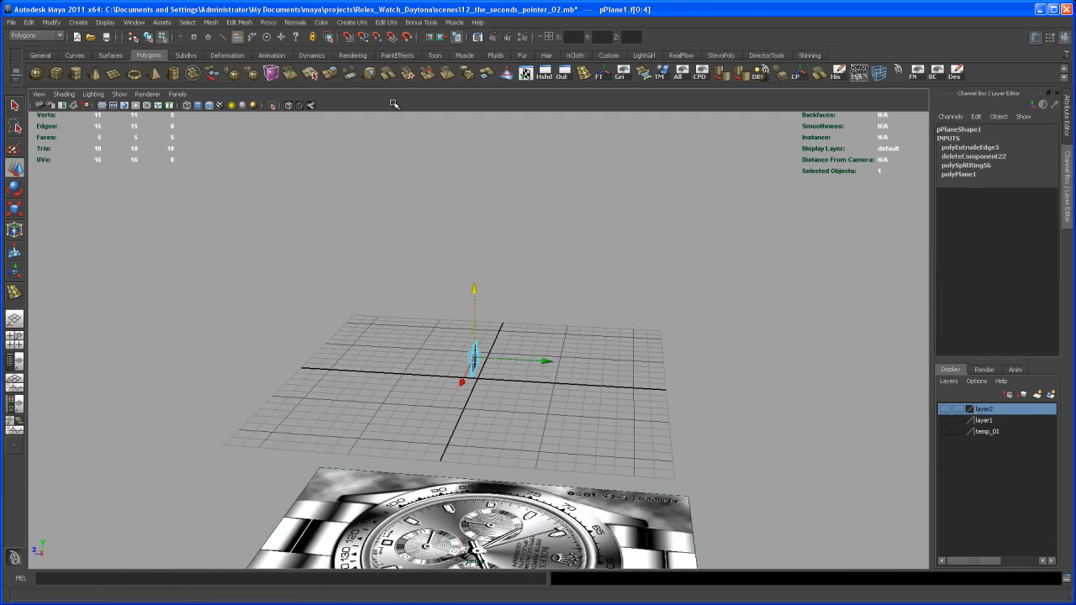
left_click(329, 74)
key("w")
left_click_drag(545, 361, 952, 382)
left_click_drag(745, 437, 551, 354, "alt")
right_click_drag(511, 313, 543, 301)
left_click(530, 313)
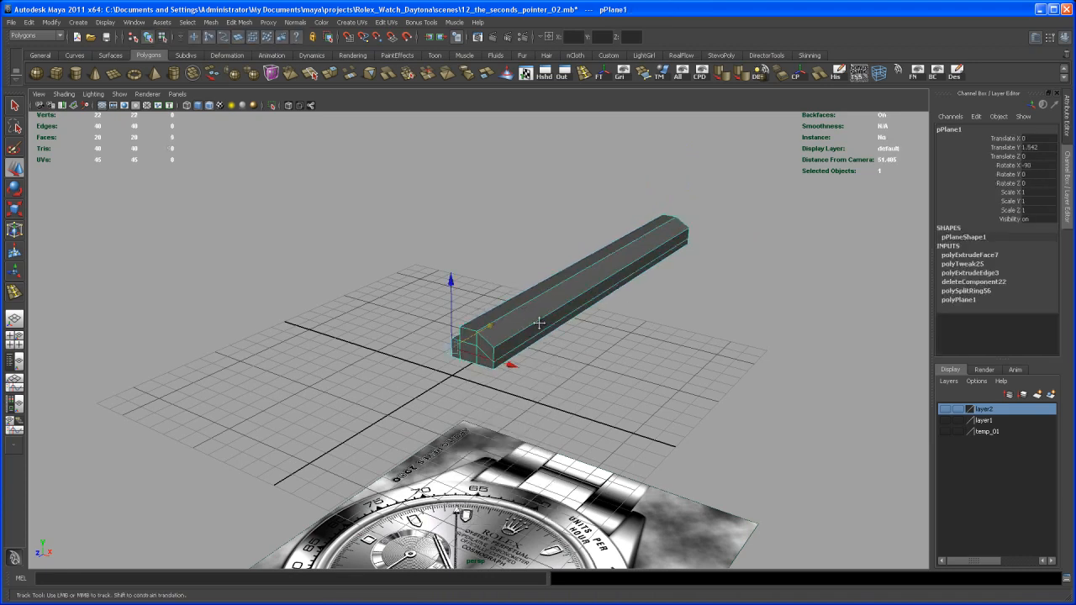
- Scale the bar down uniformly in the top view toward the width of the watch hand
left_click_drag(533, 320, 522, 344, "alt")
key("space")
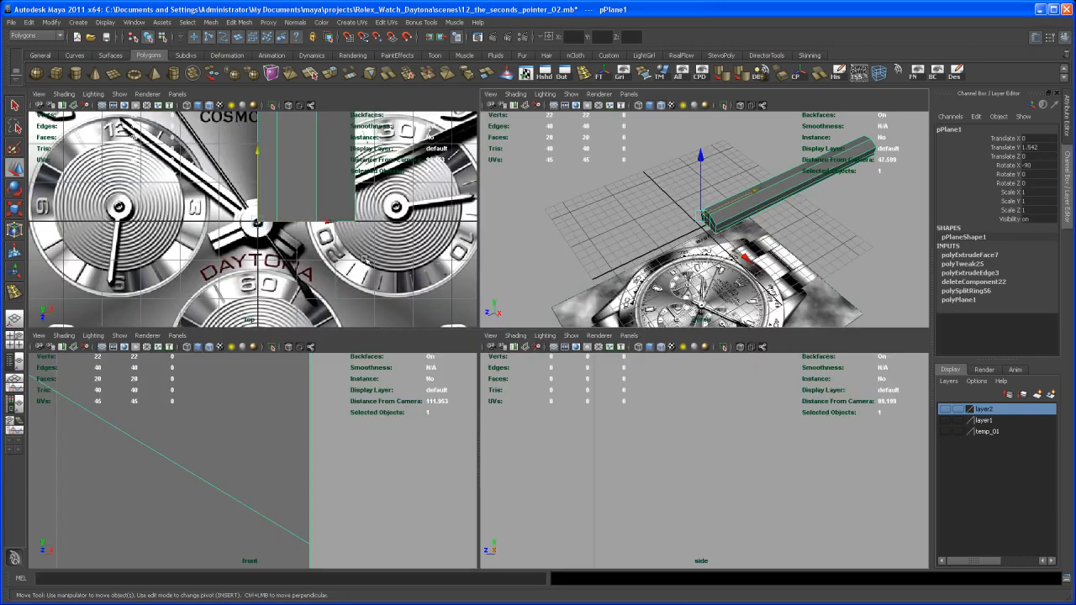
key("space")
scroll(567, 360, "up", 5)
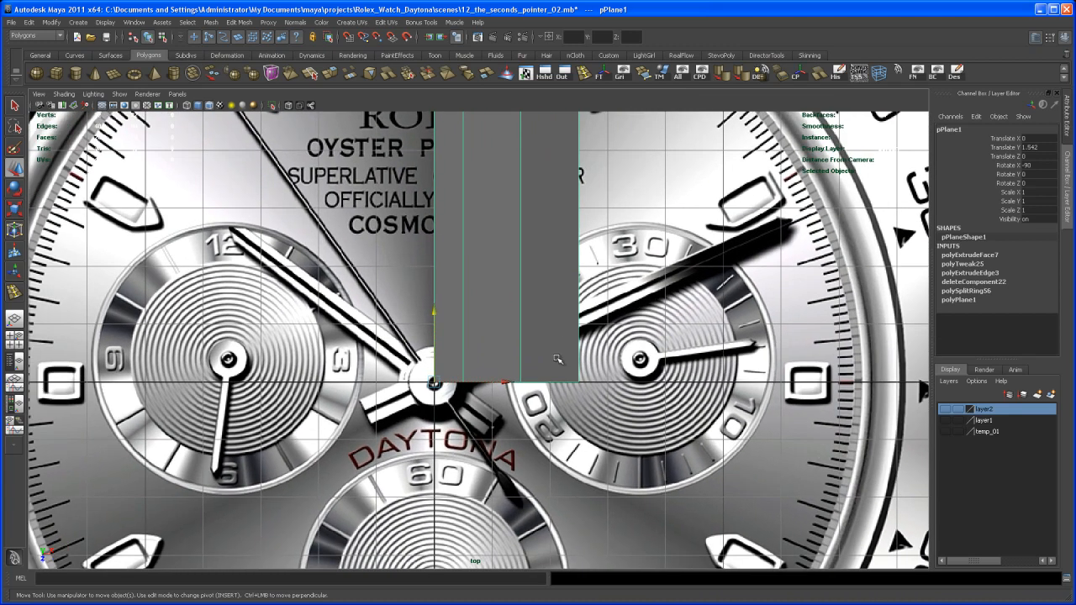
key("r")
left_click_drag(435, 384, 298, 513)
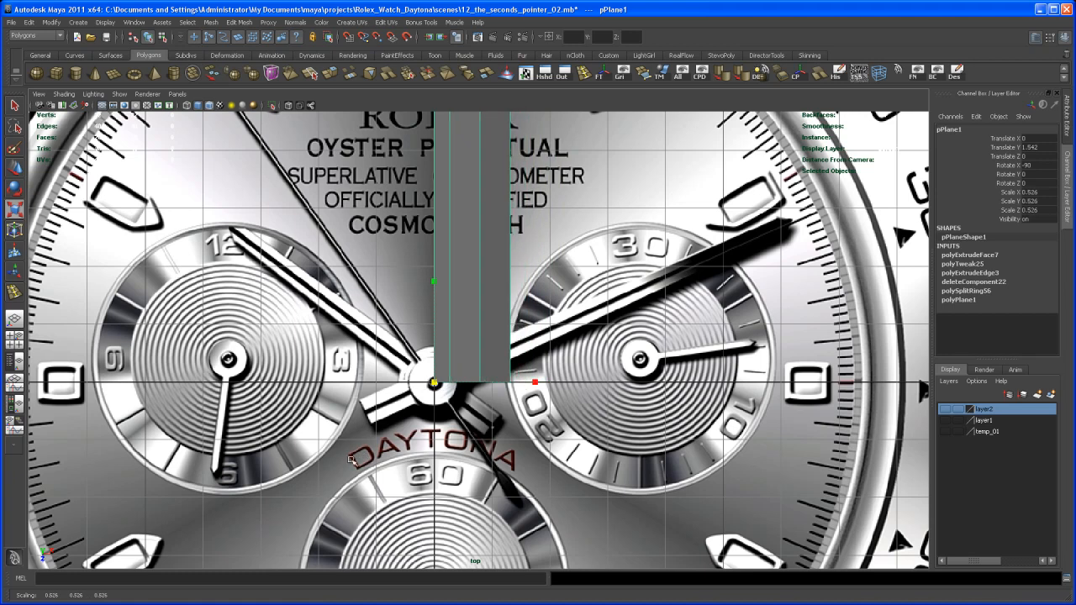
left_click_drag(435, 384, 404, 385)
- Rotate the bar to about -65.4 in Y along the minute hand and scale it uniformly to about 0.131
key("e")
left_click_drag(540, 318, 544, 446)
key("r")
left_click_drag(434, 383, 320, 479)
right_click_drag(319, 471, 461, 463, "alt")
middle_click_drag(461, 462, 478, 397, "alt")
right_click_drag(477, 397, 532, 387, "alt")
middle_click_drag(533, 387, 496, 429, "alt")
- Scale the bar uniformly to about 0.118 to match half the width of the minute hand
middle_click_drag(527, 359, 487, 384, "alt")
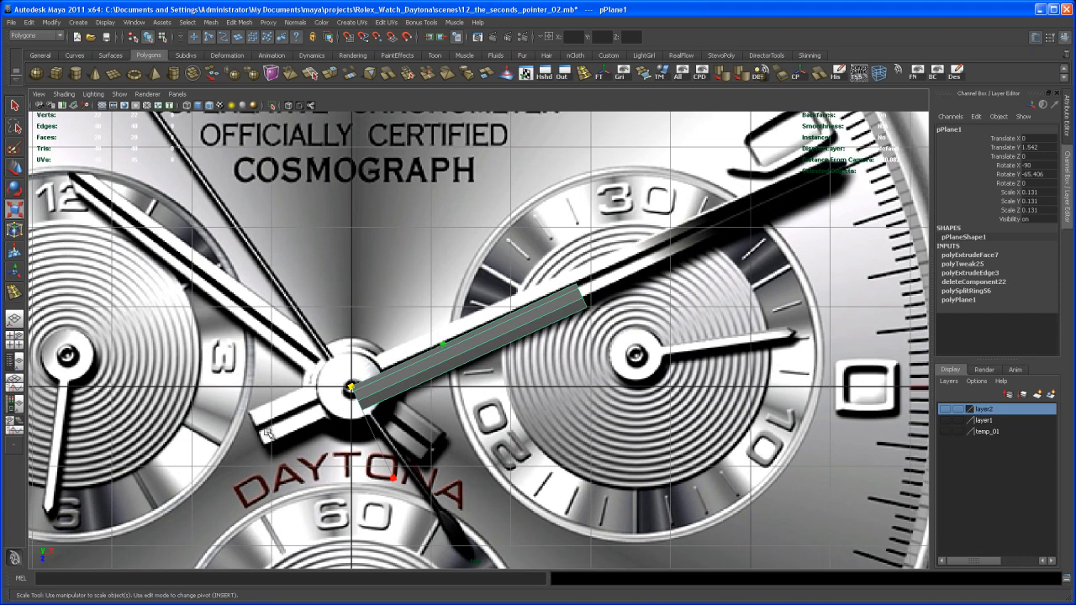
middle_click_drag(728, 230, 766, 234, "alt")
right_click_drag(513, 391, 592, 390, "alt")
middle_click_drag(593, 390, 641, 340, "alt")
right_click_drag(534, 390, 612, 386, "alt")
middle_click_drag(615, 388, 635, 398, "alt")
right_click_drag(531, 399, 607, 400, "alt")
left_click_drag(451, 328, 413, 353)
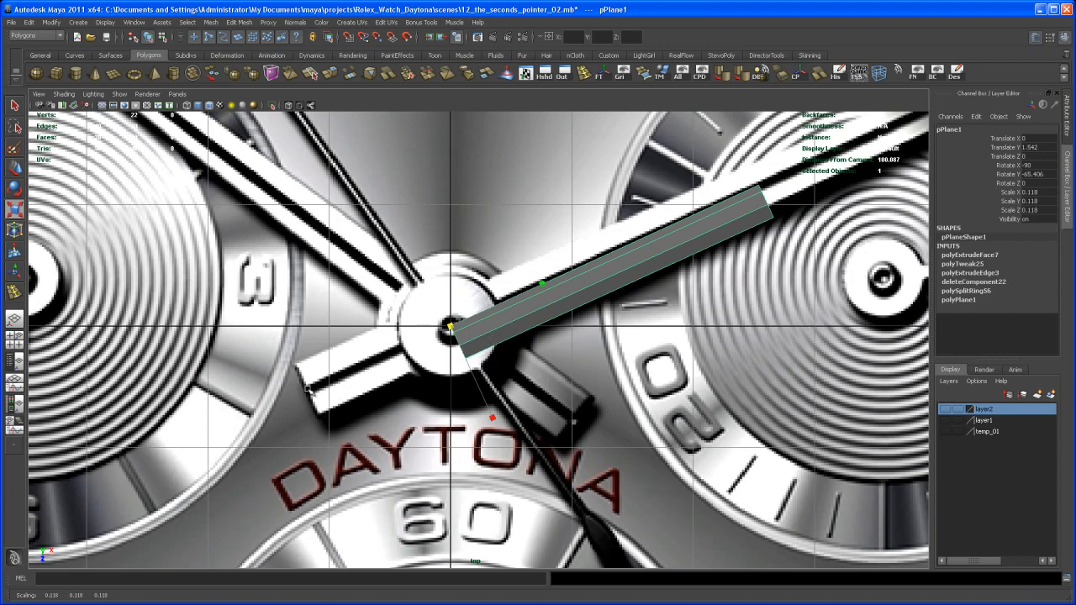
- Move the bar's inner end vertices along its length to the tail end of the minute hand
middle_click_drag(363, 389, 355, 365, "alt")
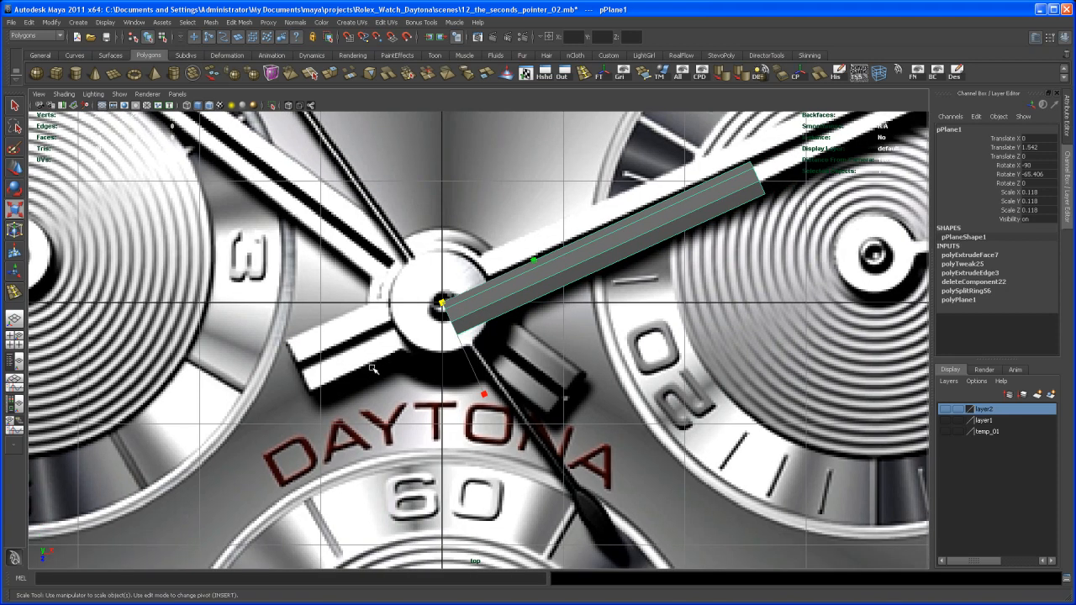
right_click_drag(483, 305, 418, 283)
left_click_drag(418, 284, 450, 315)
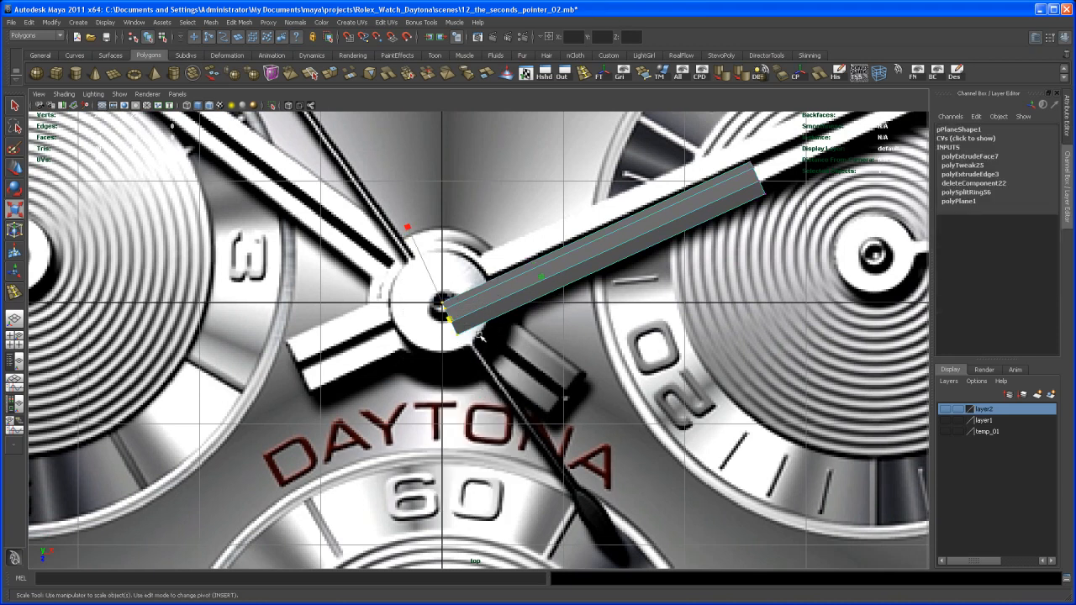
key("w")
middle_click_drag(517, 290, 379, 368)
left_click_drag(380, 367, 380, 367)
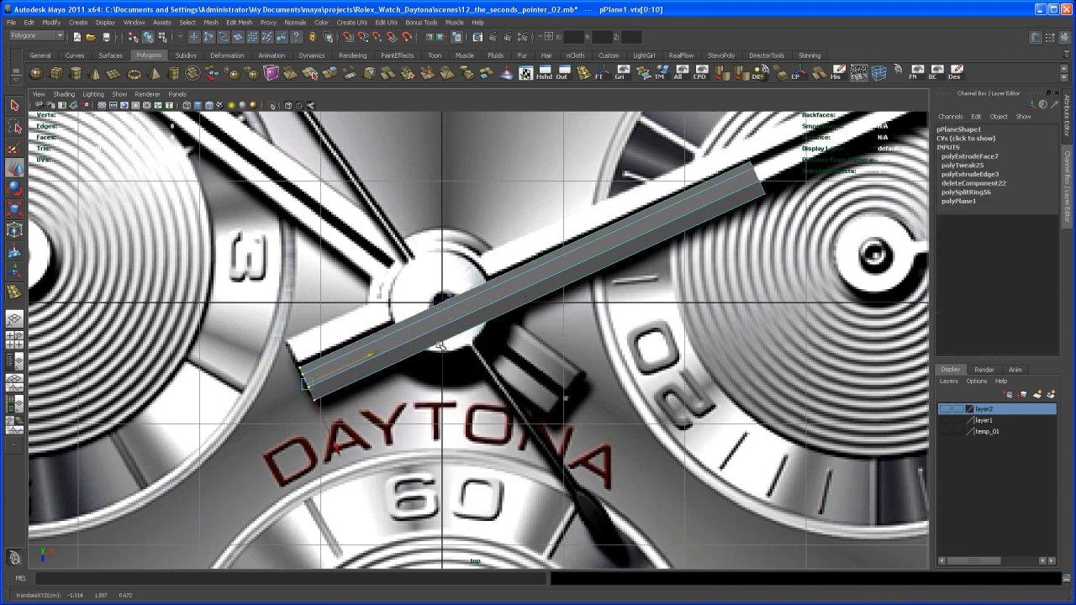
- Turn on X-ray display and scale the bar down uniformly to fit half the width of the minute hand
right_click_drag(440, 328, 459, 312)
middle_click_drag(446, 315, 444, 321, "alt")
left_click(288, 107)
right_click_drag(425, 244, 486, 326, "alt")
middle_click_drag(486, 326, 530, 333, "alt")
key("r")
left_click_drag(473, 304, 374, 383)
right_click_drag(363, 377, 330, 376)
- Move the bar's tail-end vertices along its length to the tail of the minute hand
left_click_drag(301, 357, 366, 427)
key("w")
left_click_drag(388, 367, 356, 387)
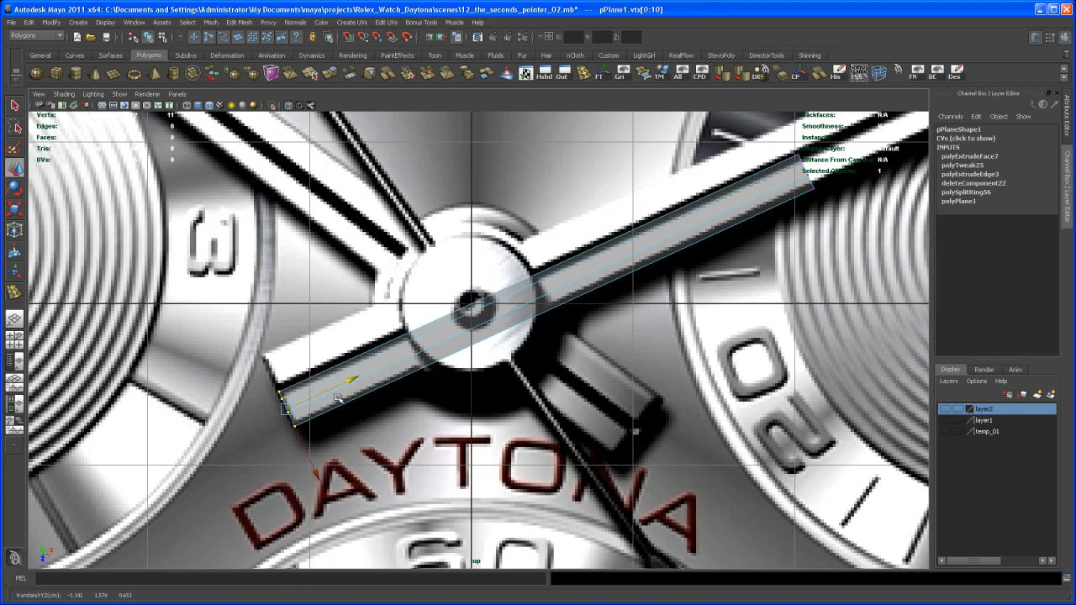
- Scale the bar uniformly to 0.09 to fine-tune its width against the minute hand
right_click_drag(482, 321, 474, 308)
key("r")
left_click_drag(472, 307, 461, 317)
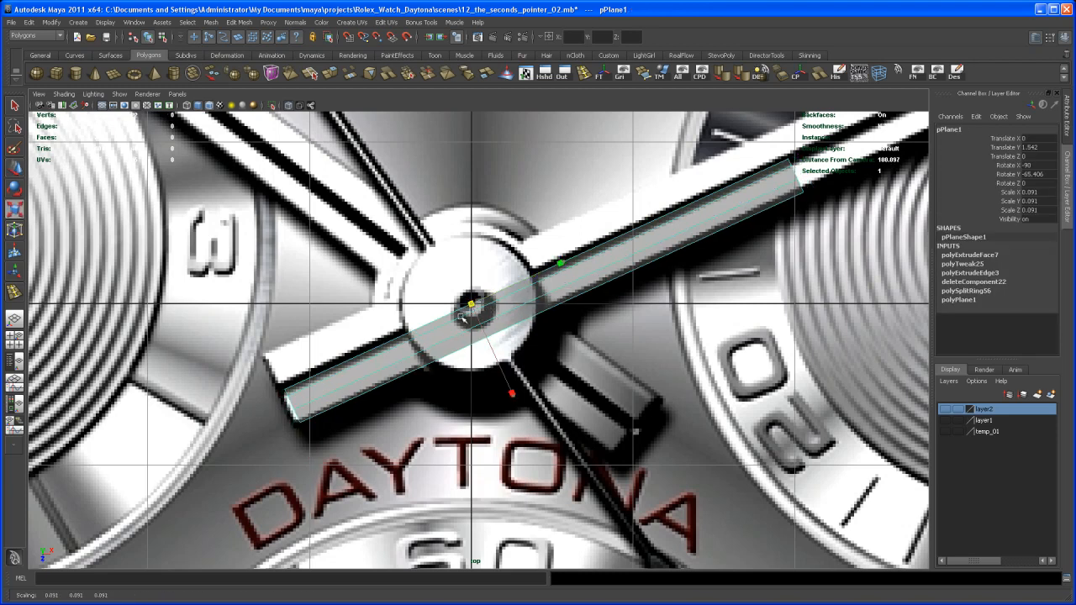
- Realign the rescaled bar's tail-end vertices with the end of the minute hand's tail
key("w")
right_click(348, 374)
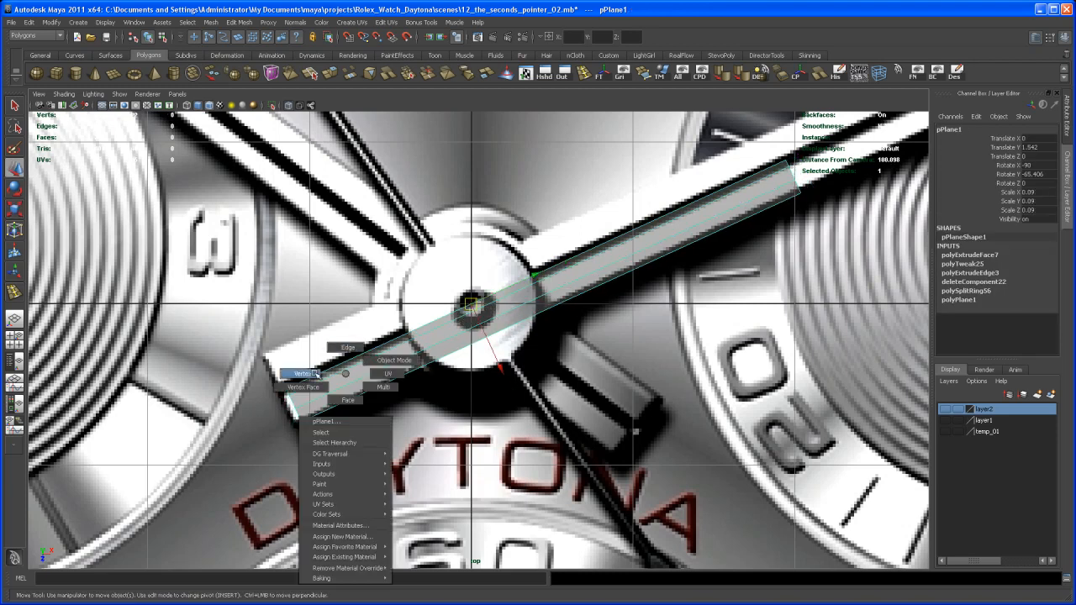
right_click_drag(318, 373, 309, 373)
left_click_drag(257, 379, 335, 451)
left_click_drag(359, 376, 348, 382)
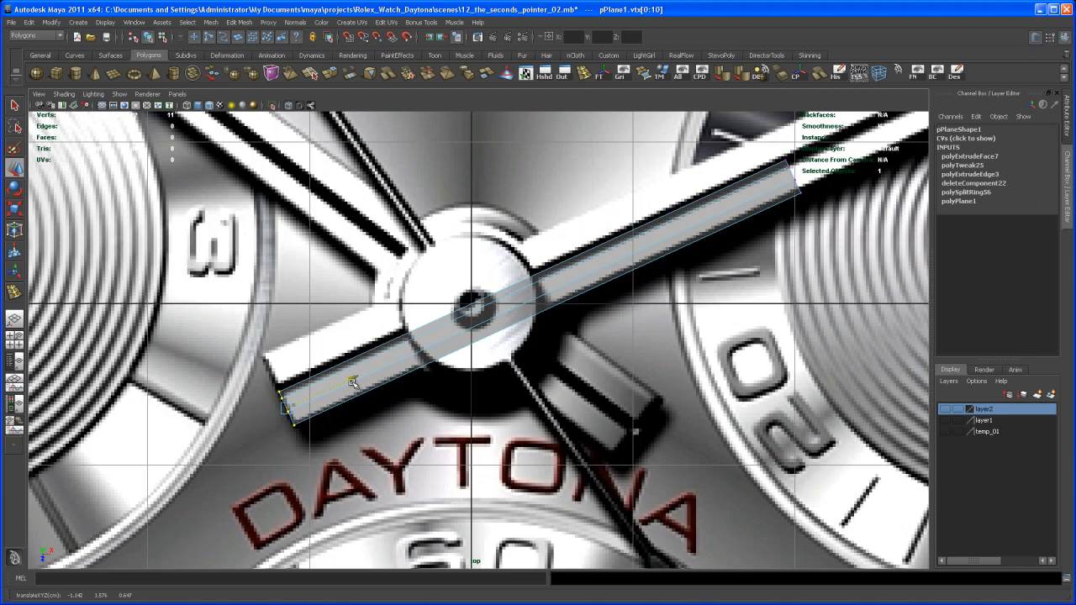
- Examine how the bar lines up with the outer part of the minute hand in the reference image
middle_click_drag(593, 288, 421, 389, "alt")
right_click_drag(593, 280, 555, 264, "alt")
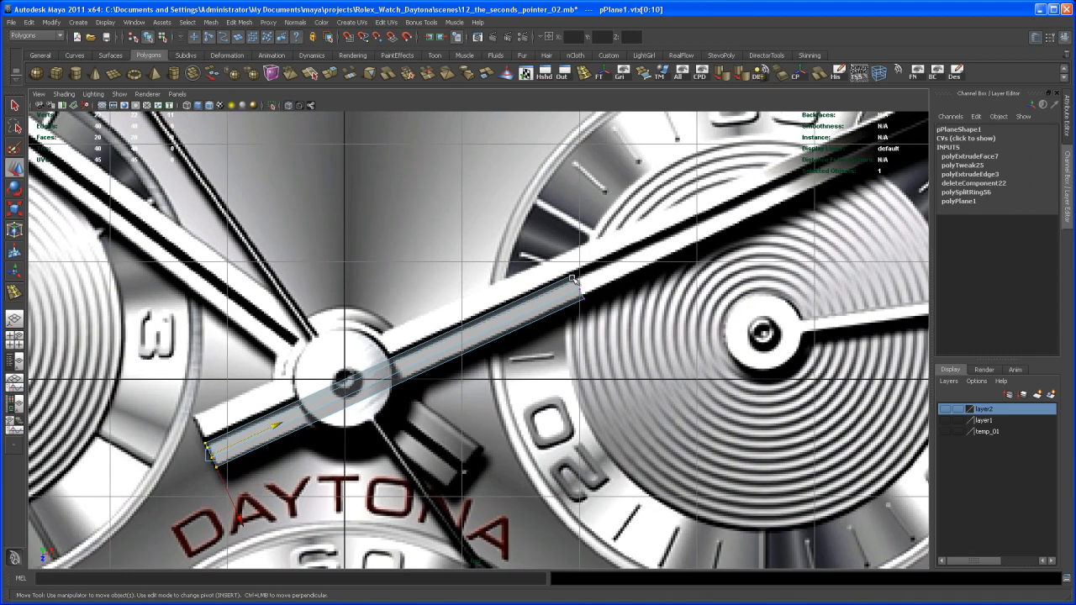
middle_click_drag(555, 264, 572, 246, "alt")
middle_click_drag(571, 292, 584, 295, "alt")
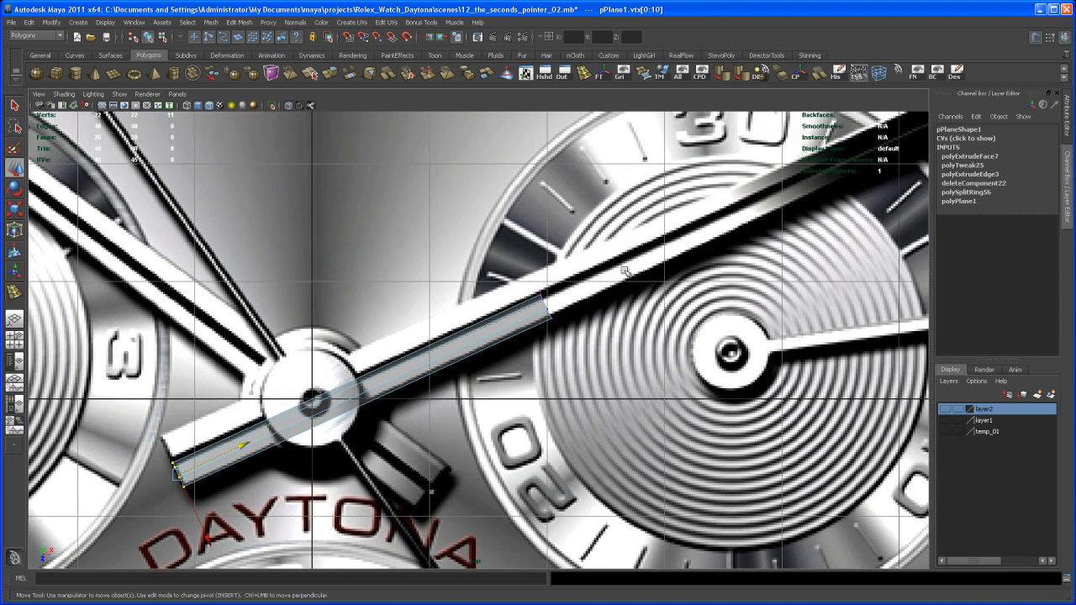
middle_click_drag(414, 393, 593, 294, "alt")
right_click_drag(593, 294, 551, 345, "alt")
middle_click_drag(551, 345, 529, 341, "alt")
right_click_drag(528, 341, 595, 396, "alt")
- Delete the long lower face on the bar's inner side in the perspective view
key("space")
right_click_drag(761, 219, 767, 267, "alt")
key("f")
key("space")
left_click_drag(729, 301, 878, 262, "alt")
right_click_drag(878, 262, 599, 215, "alt")
middle_click_drag(595, 297, 598, 333, "alt")
left_click_drag(558, 363, 549, 411, "alt")
right_click(547, 415)
right_click_drag(548, 417, 547, 441)
left_click(547, 416)
middle_click_drag(534, 441, 549, 440, "alt")
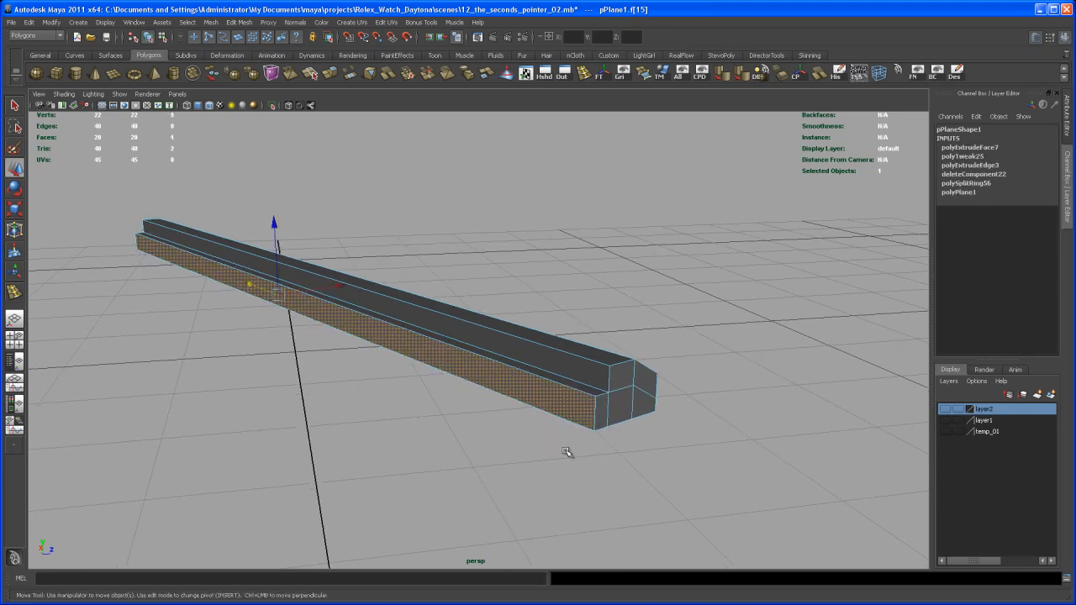
key("Delete")
- Create a polygon cylinder and scale it uniformly to 0.512 over the centre hub in the top view
left_click_drag(720, 361, 566, 412, "alt")
right_click_drag(565, 411, 521, 370, "alt")
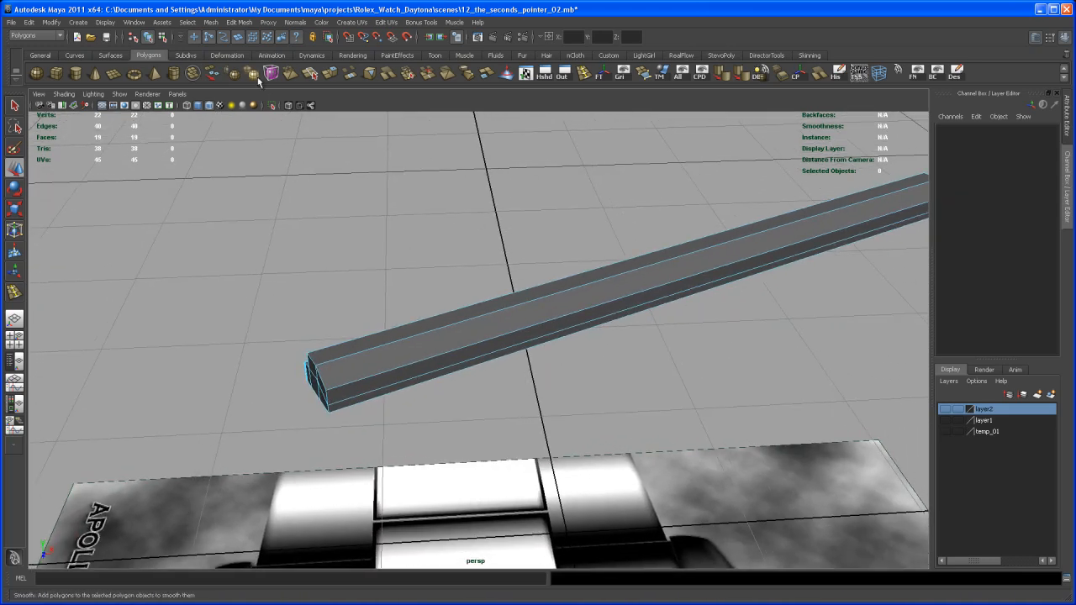
left_click(78, 75)
right_click_drag(665, 404, 550, 394, "alt")
key("space")
key("space")
right_click_drag(458, 324, 477, 326, "alt")
middle_click_drag(477, 326, 485, 403, "alt")
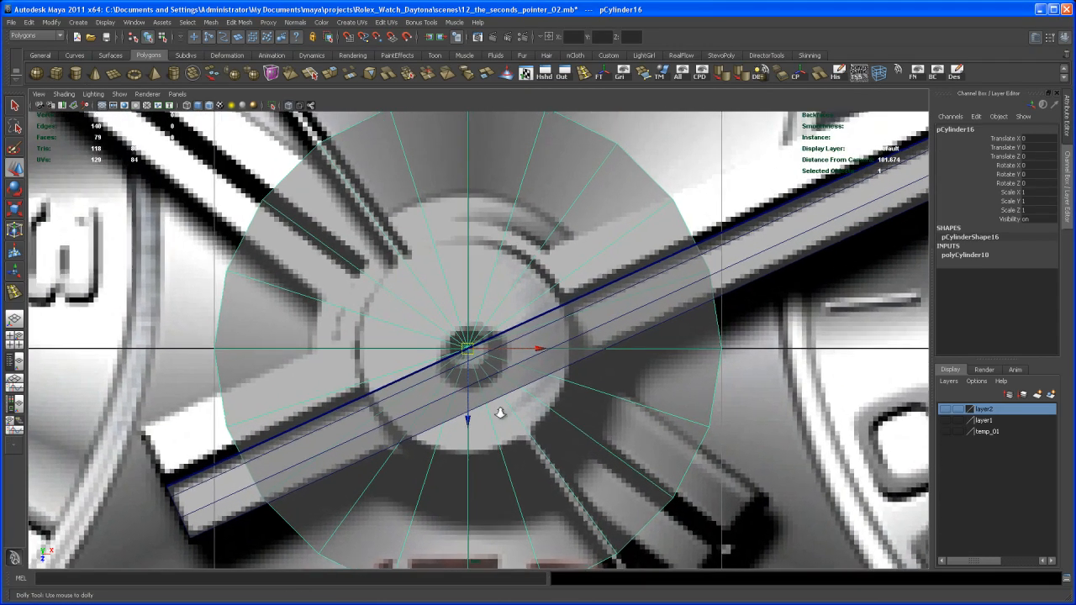
key("r")
left_click_drag(467, 349, 289, 521)
left_click_drag(470, 353, 423, 388)
mouse_move(625, 329)
middle_mouse_down("alt")
mouse_move(607, 324)
mouse_move(622, 313)
middle_mouse_up("alt")
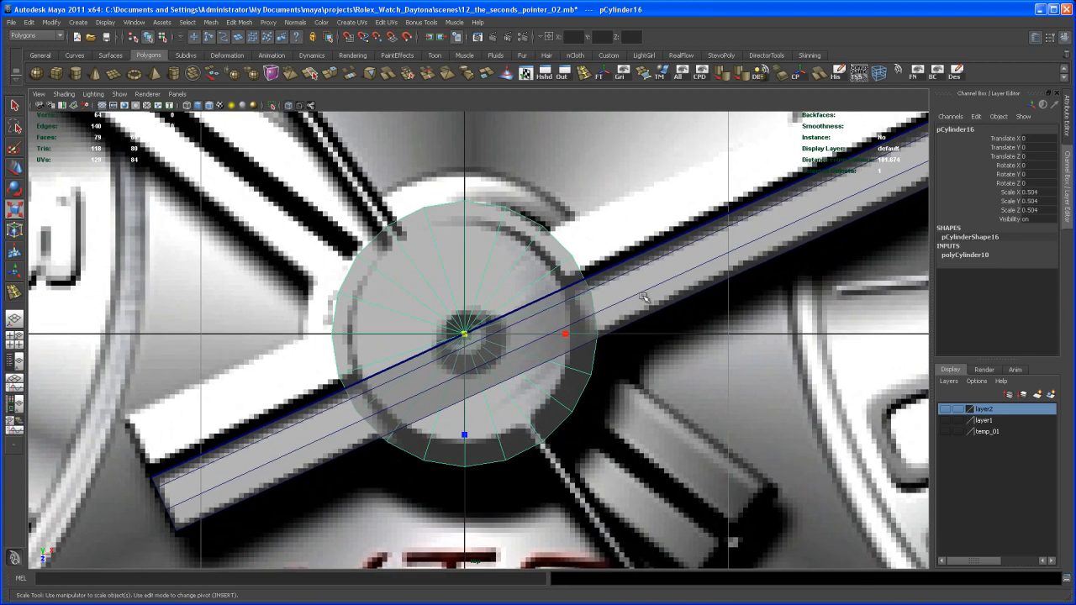
left_click_drag(468, 336, 471, 332)
- Flatten the cylinder to about 0.085 in Y and raise it to about 1.531, level with the bar
key("space")
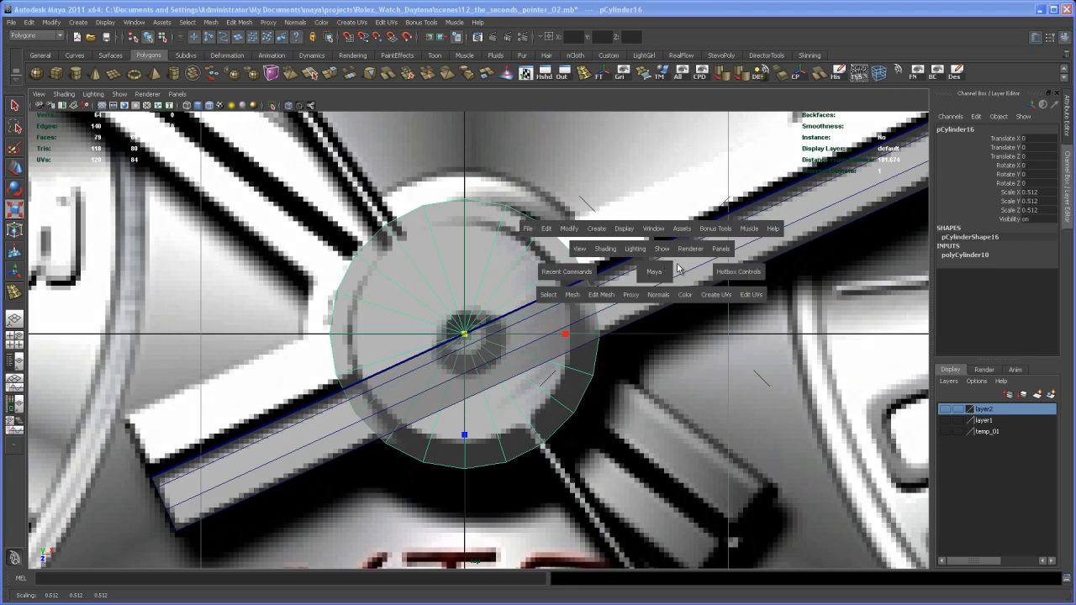
key("space")
left_click_drag(715, 272, 728, 250, "alt")
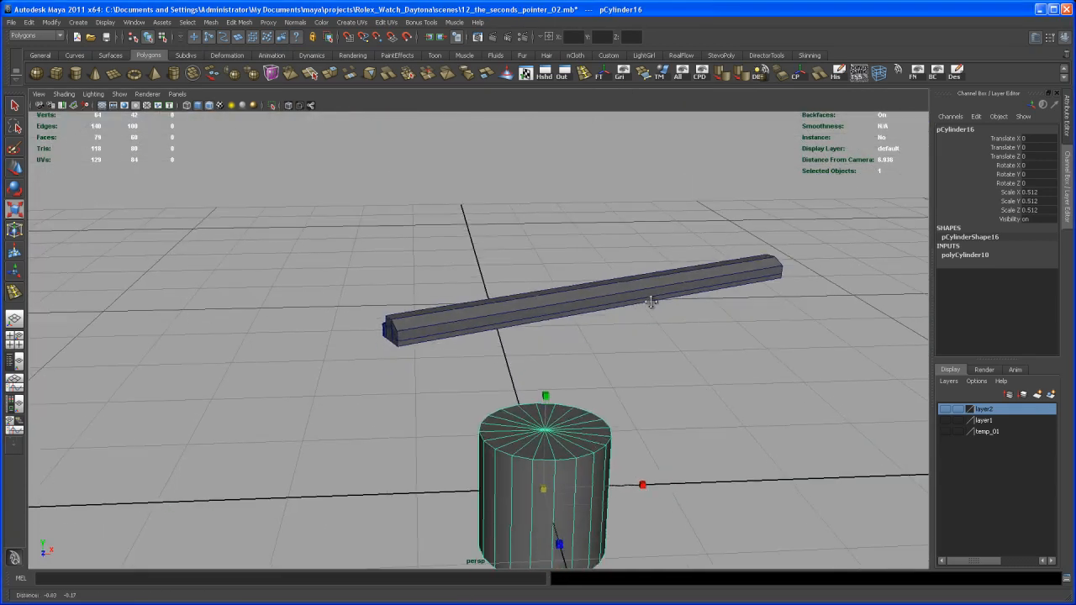
middle_click_drag(650, 329, 691, 227, "alt")
key("w")
key("r")
left_click_drag(590, 316, 575, 147)
key("w")
right_click_drag(584, 245, 562, 469, "alt")
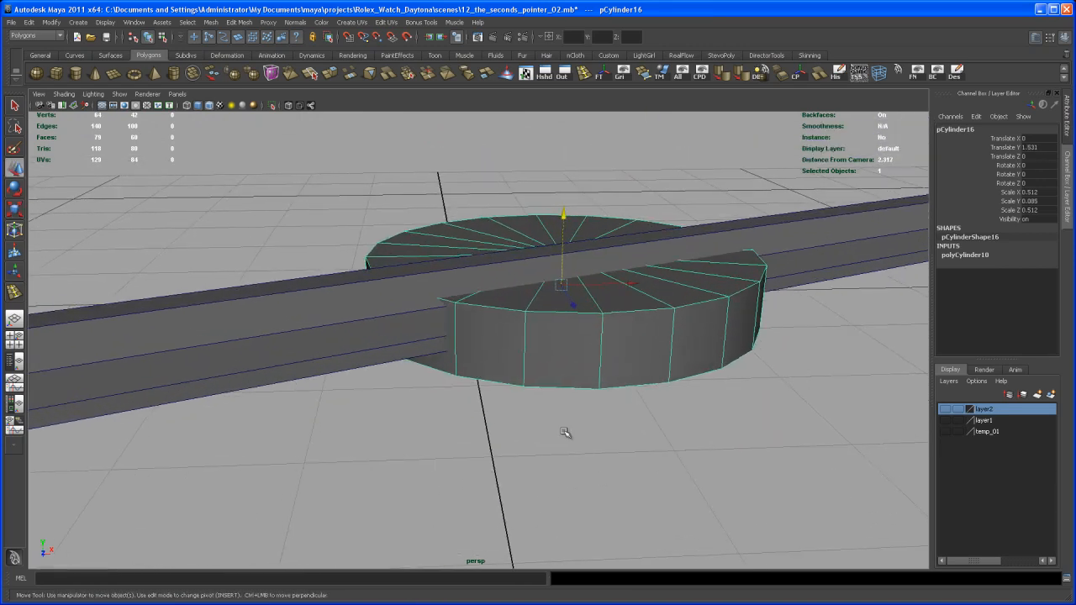
- Thin the hub cylinder to 0.055 in Y and raise it to 1.548
key("r")
left_click_drag(567, 190, 564, 215)
key("w")
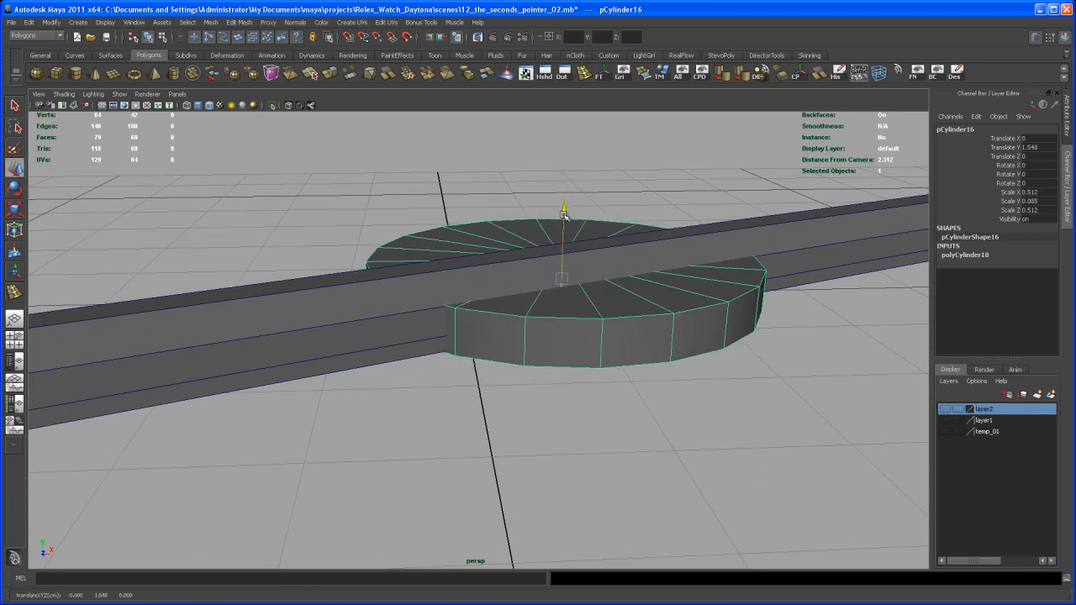
- Set the bar's Y rotation to 0
right_click_drag(541, 308, 504, 319, "alt")
left_click_drag(504, 320, 637, 287, "alt")
key("q")
left_click(355, 381)
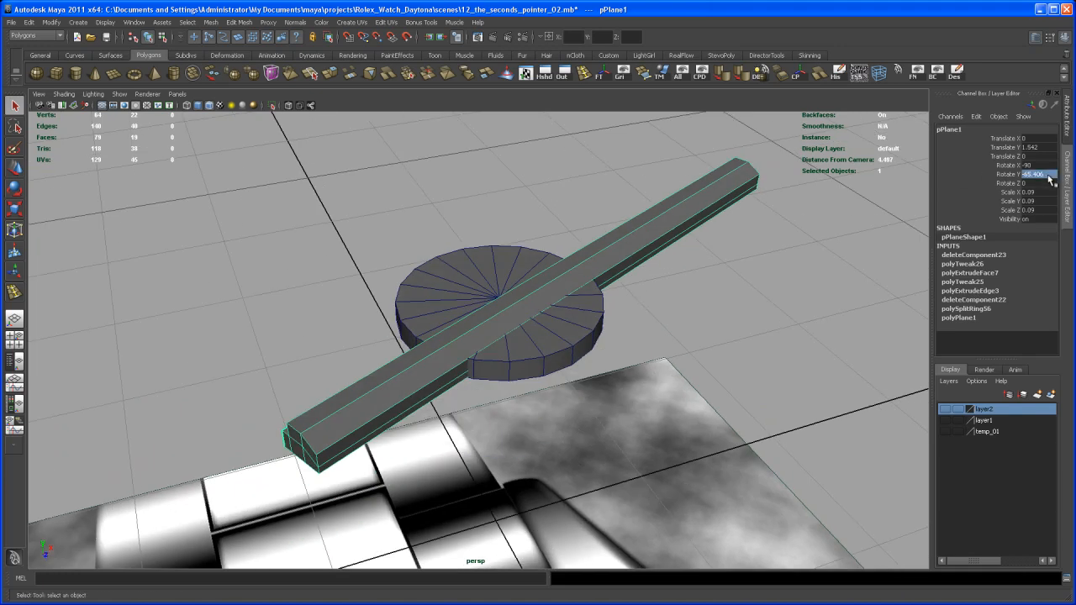
type("0")
key("Return")
- Reduce the hub cylinder's axis subdivisions to 17
left_click_drag(665, 319, 538, 394, "alt")
right_click_drag(538, 394, 601, 412, "alt")
left_click_drag(601, 412, 551, 378, "alt")
middle_click_drag(550, 379, 572, 409, "alt")
left_click_drag(573, 408, 490, 465, "alt")
left_click(497, 389)
left_click_drag(498, 391, 520, 375, "alt")
mouse_move(625, 371)
left_mouse_down("alt")
mouse_move(646, 358)
mouse_move(628, 360)
left_mouse_up("alt")
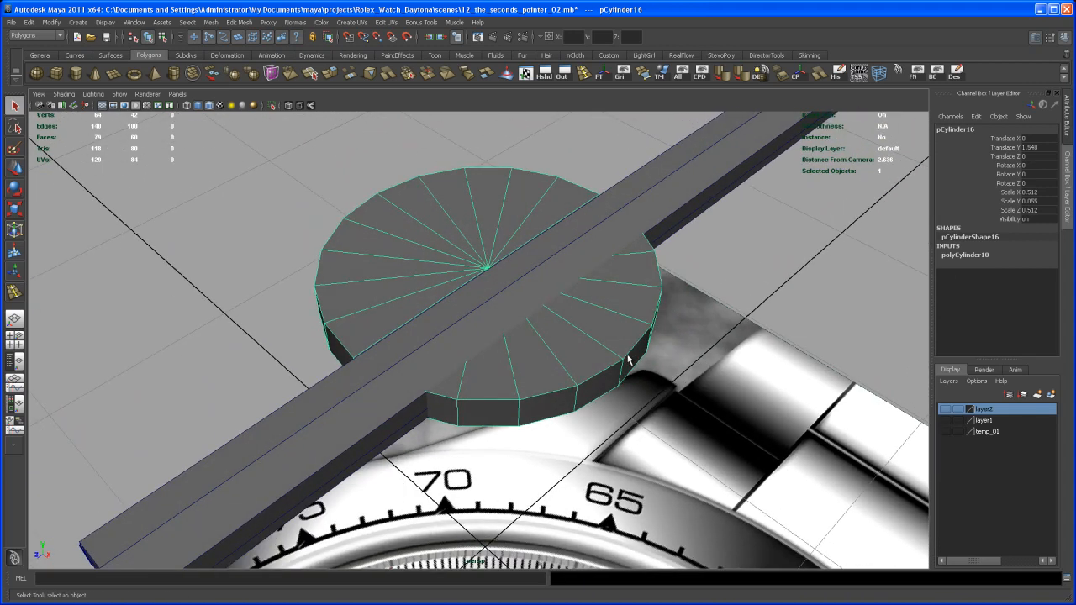
left_click(970, 254)
left_click(1007, 282)
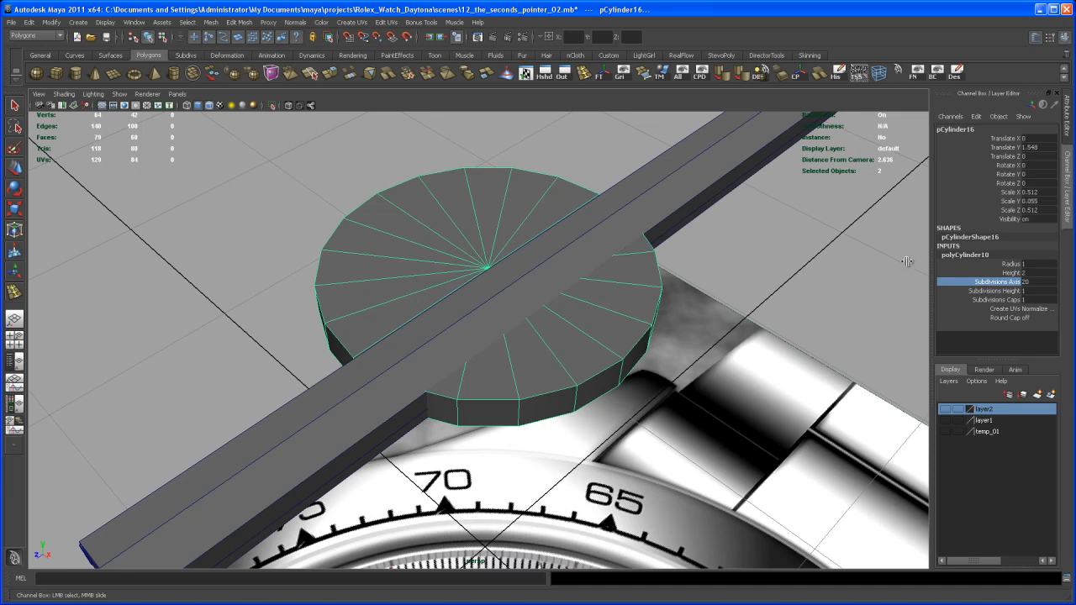
middle_click_drag(691, 290, 738, 299)
left_click_drag(737, 307, 786, 294, "alt")
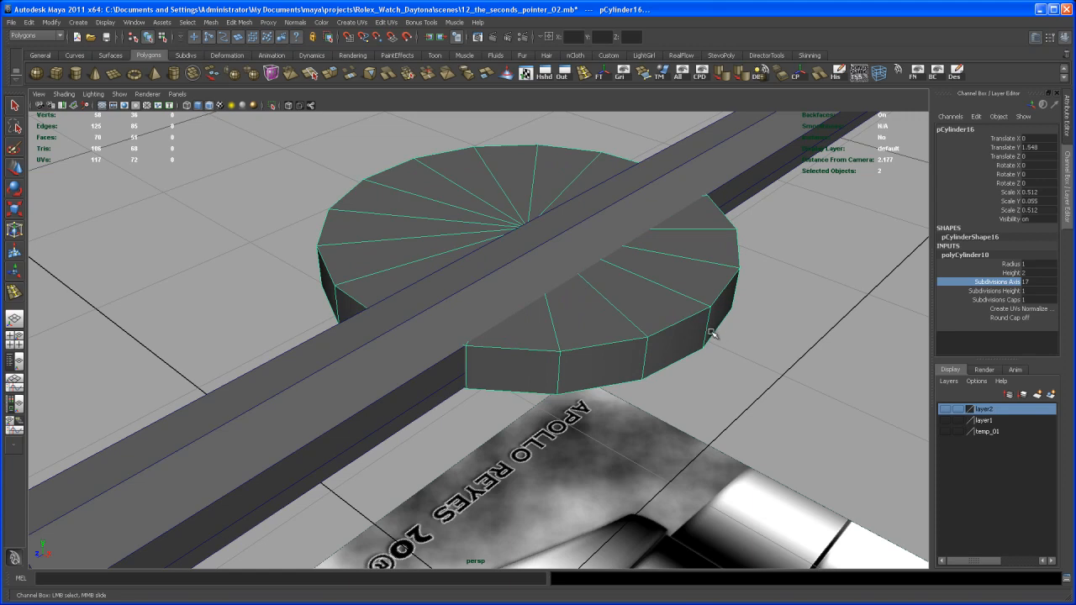
- Cut the cylinder's top cap along the bar's outer side with the Split Polygon tool
left_click_drag(729, 336, 695, 370, "alt")
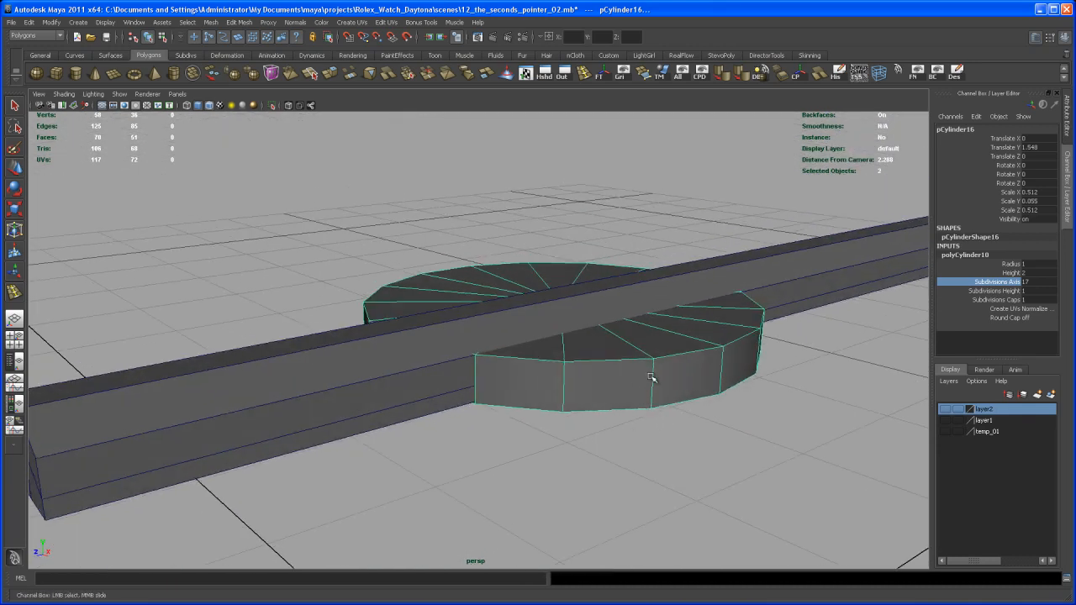
left_click_drag(665, 404, 672, 365, "alt")
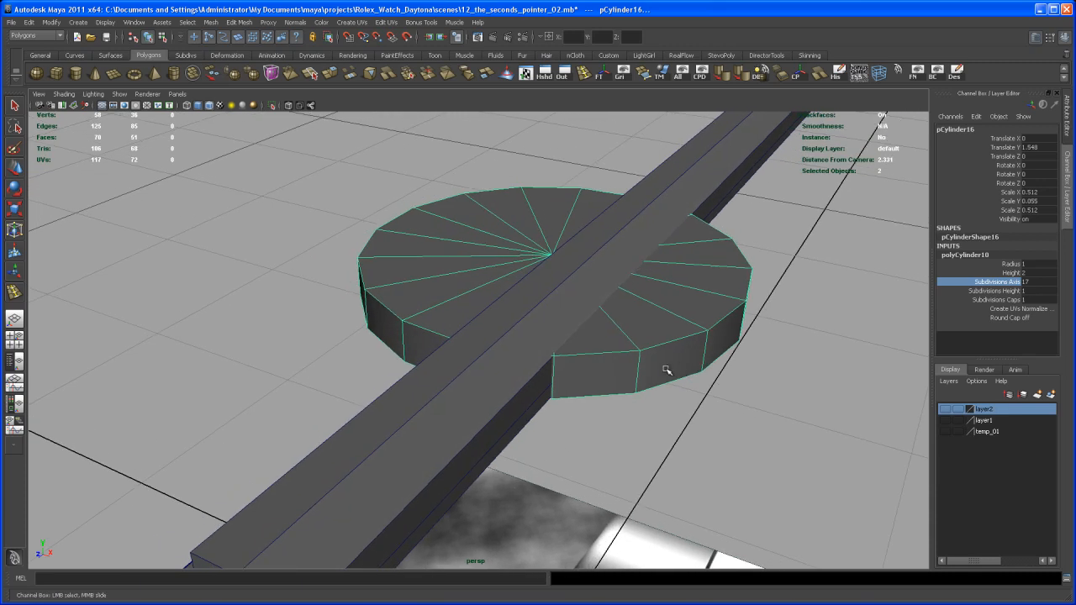
right_click_drag(672, 365, 676, 389, "alt")
left_click_drag(676, 389, 588, 390, "alt")
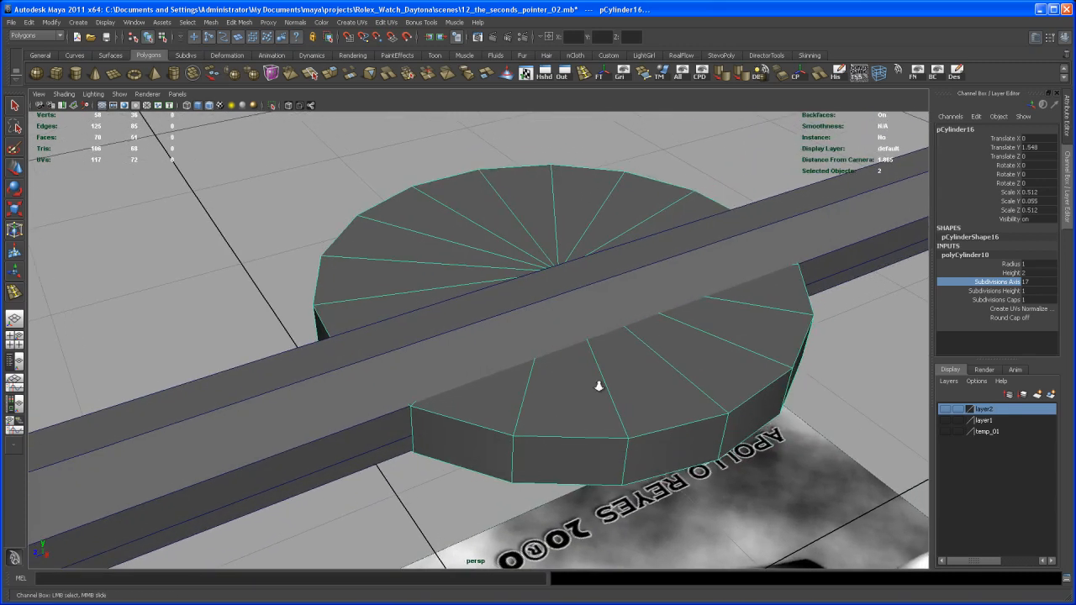
right_click_drag(588, 389, 557, 381, "alt")
left_click_drag(557, 382, 576, 385, "alt")
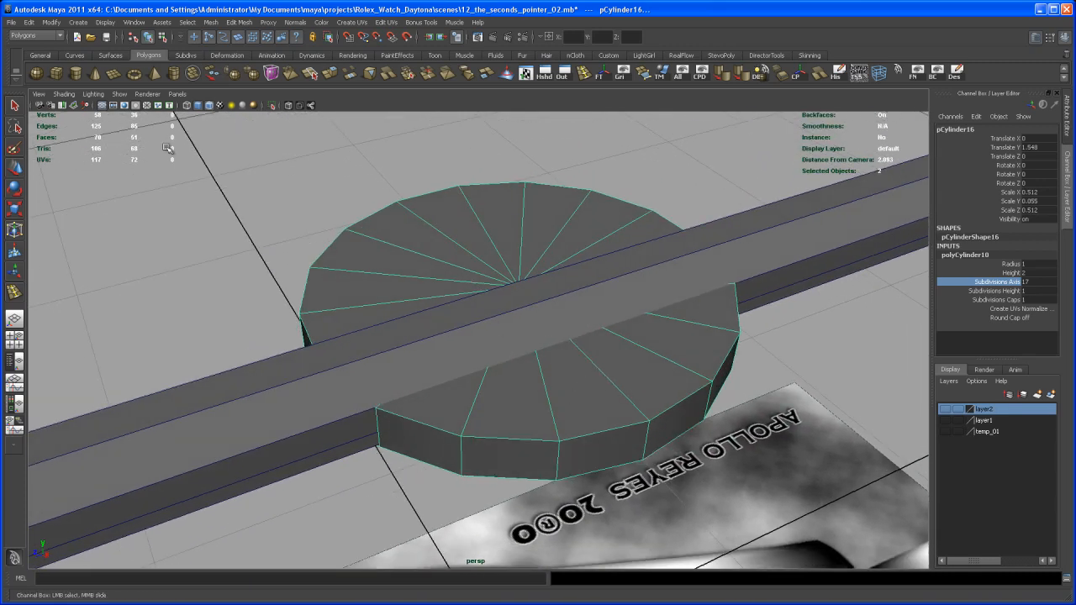
left_click(311, 74)
left_click_drag(411, 381, 407, 376, "alt")
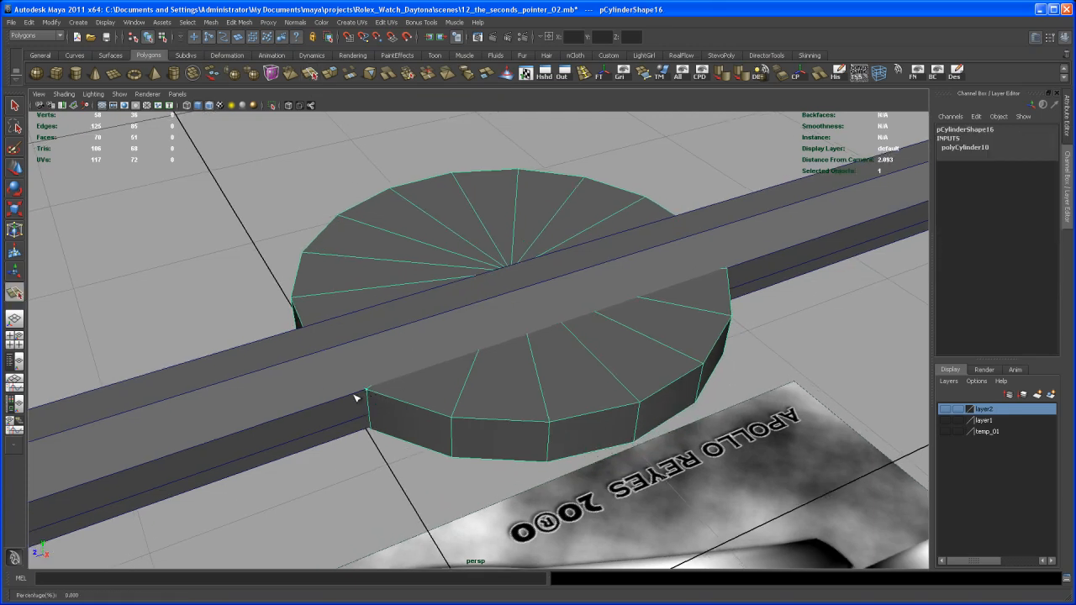
left_click_drag(605, 342, 647, 319, "alt")
left_click(646, 306)
key("q")
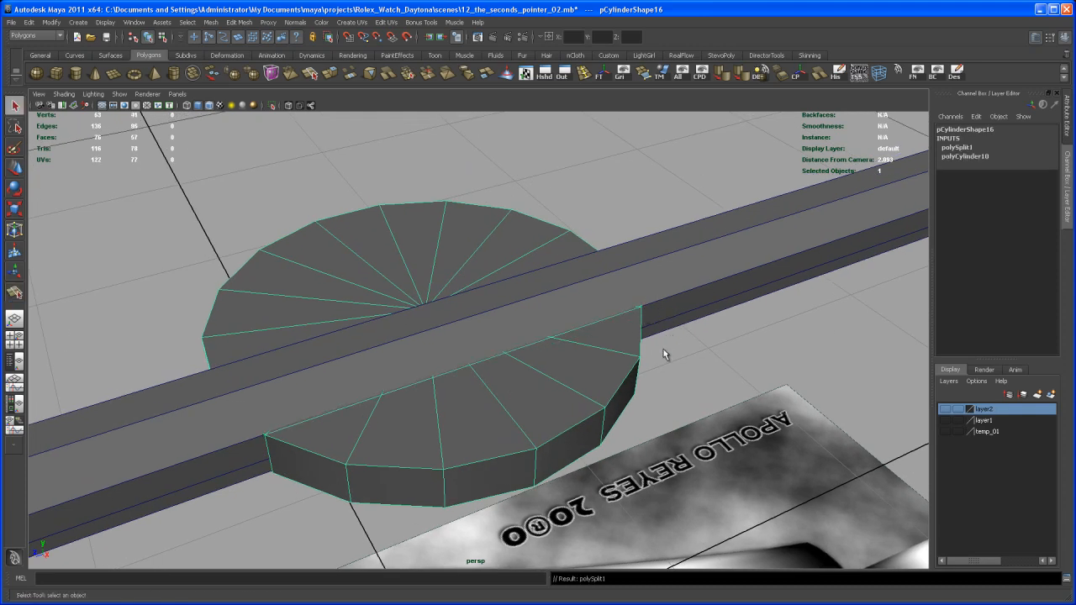
- Cut the cylinder's bottom cap along the same line with the Split Polygon tool
left_click_drag(532, 439, 501, 320, "alt")
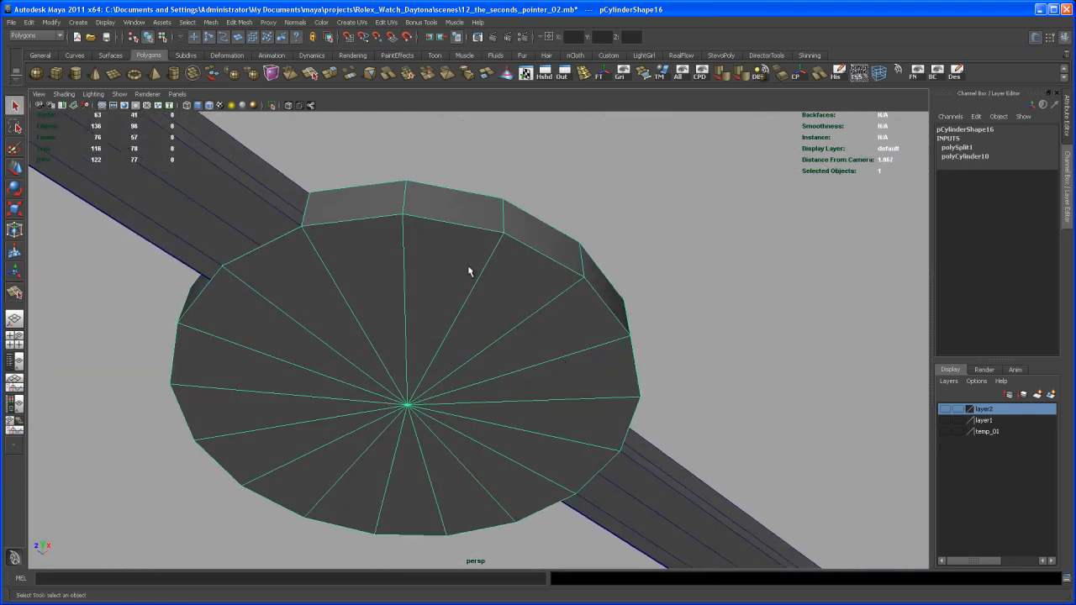
left_click(311, 73)
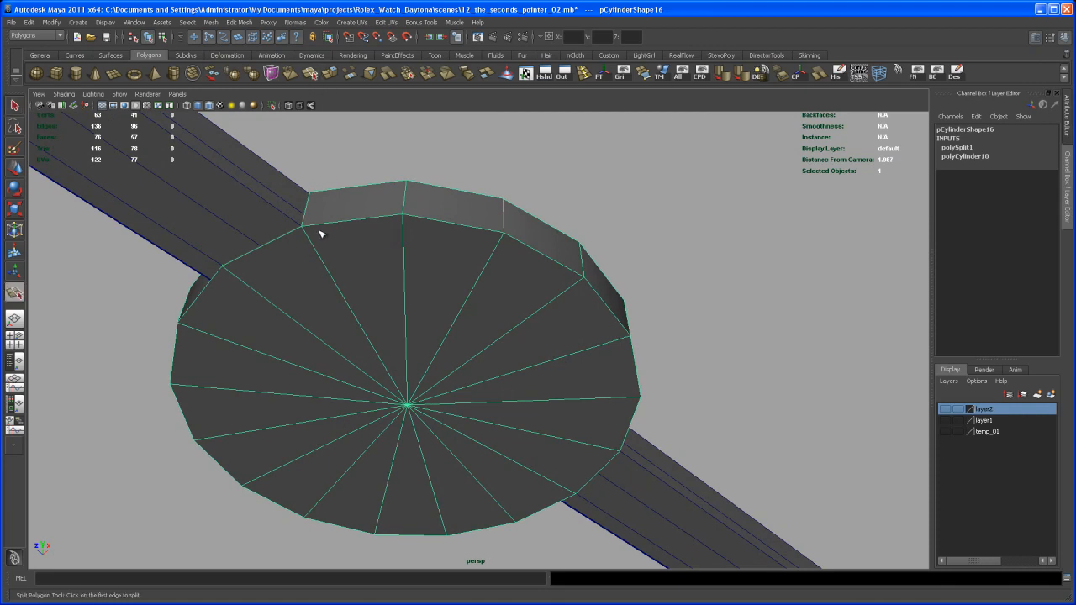
middle_click_drag(485, 449, 449, 389, "alt")
left_click_drag(449, 375, 296, 376, "alt")
left_click_drag(522, 290, 563, 286)
key("q")
- Delete the cylinder faces beyond the cut, keeping only the segment on the bar's outer side
left_click_drag(580, 404, 622, 384, "alt")
right_click_drag(484, 294, 478, 312)
left_click_drag(542, 430, 549, 459)
key("Delete")
- Move the hub segment's top vertices vertically to about 1.595, in line with the bar's side edge
left_click_drag(563, 421, 499, 430, "alt")
middle_click_drag(499, 425, 450, 441, "alt")
scroll(508, 459, "up", 2)
scroll(567, 377, "down", 1)
middle_click_drag(541, 383, 506, 376, "alt")
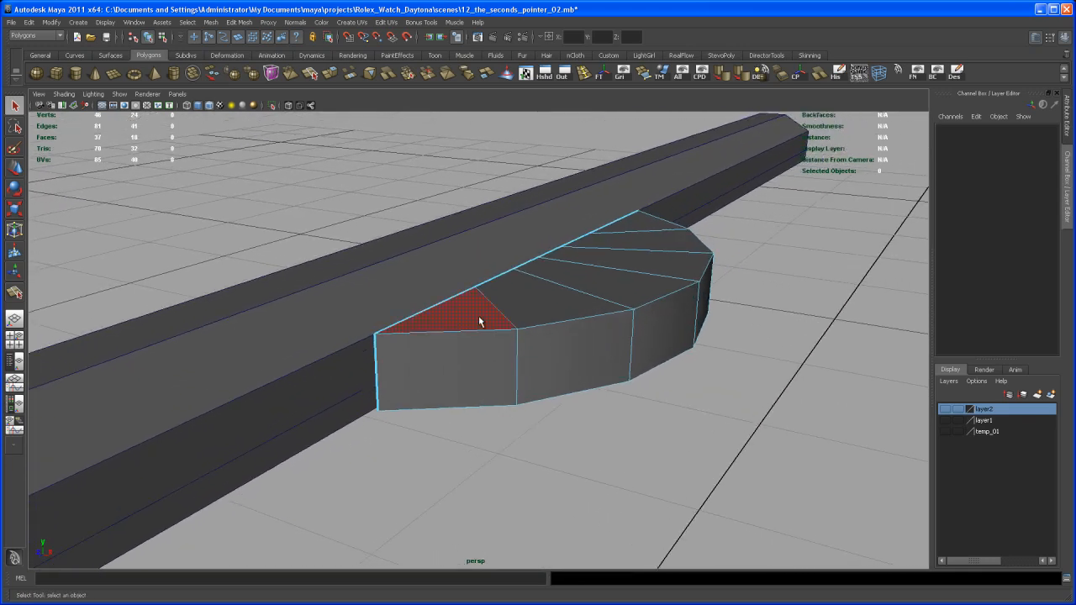
left_click_drag(461, 315, 494, 347, "alt")
right_click_drag(494, 347, 461, 354)
left_click_drag(474, 367, 475, 347, "alt")
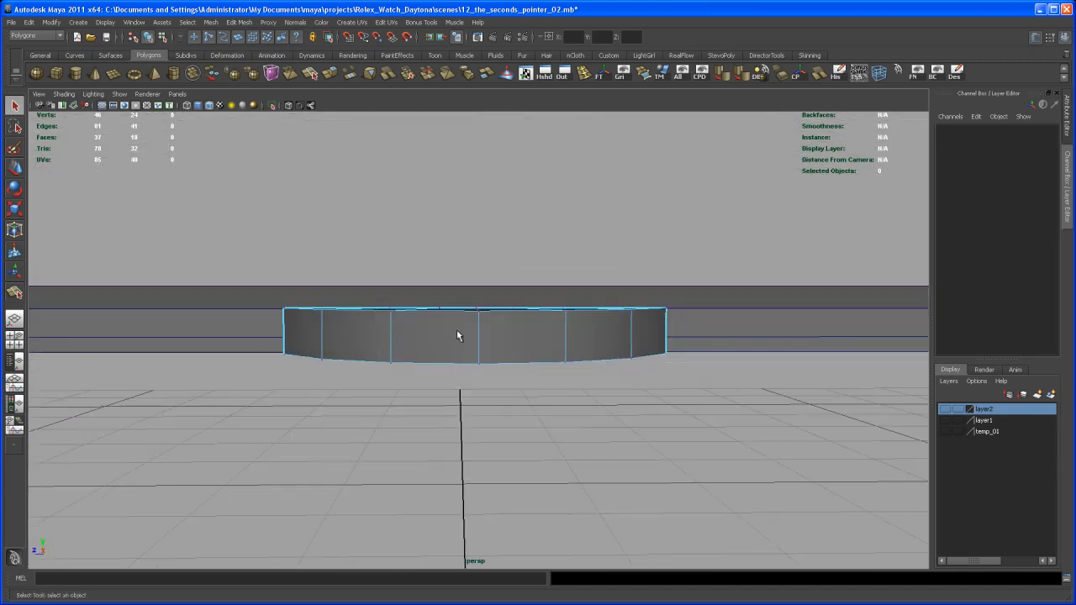
left_click_drag(281, 270, 672, 331)
right_click_drag(627, 318, 521, 357, "alt")
left_click_drag(521, 357, 528, 394, "alt")
key("w")
right_click_drag(528, 395, 585, 403, "alt")
left_click_drag(599, 223, 600, 229)
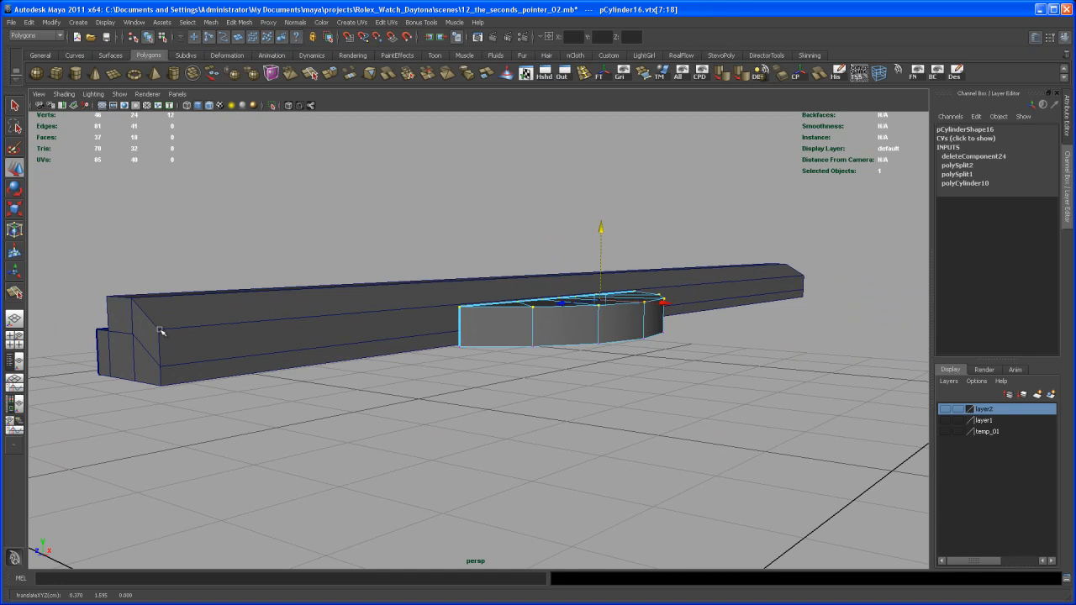
- Move the hub segment's bottom vertices vertically to about 1.49, near the bar's underside
left_click_drag(463, 356, 489, 368, "alt")
left_click_drag(697, 413, 654, 397, "alt")
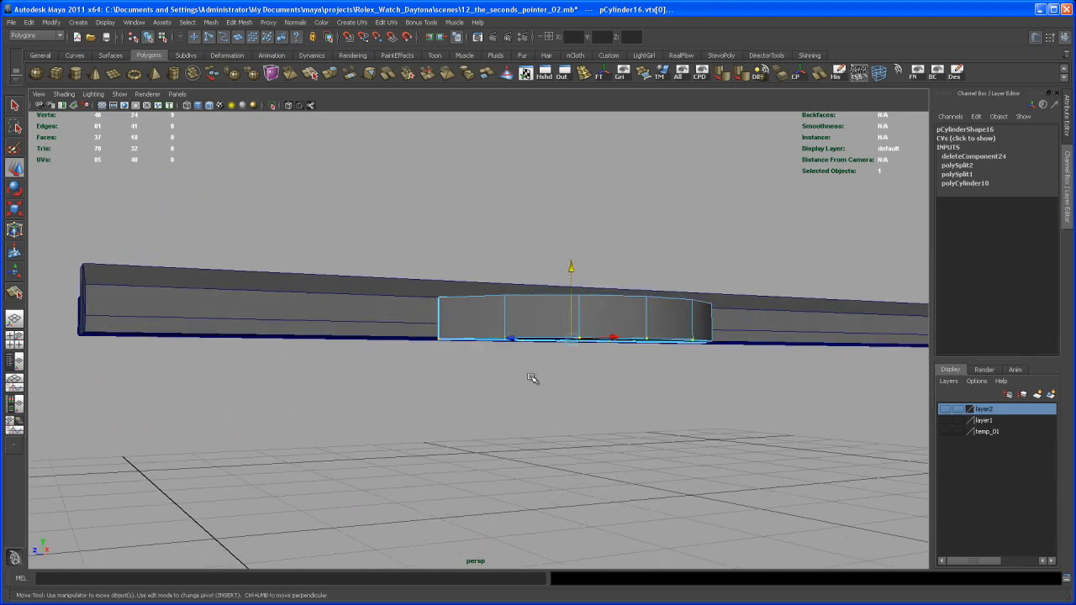
left_click_drag(695, 429, 723, 413, "alt")
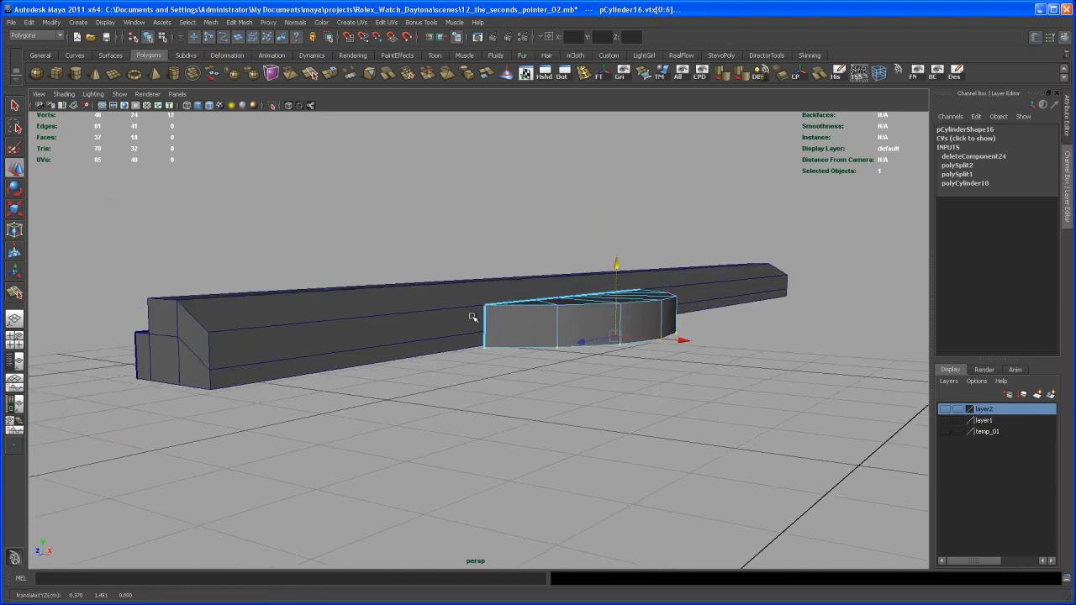
left_click_drag(370, 416, 605, 377, "alt")
middle_click_drag(605, 377, 572, 395, "alt")
left_click_drag(573, 396, 615, 409, "alt")
right_click_drag(615, 409, 576, 430, "alt")
left_click_drag(576, 430, 605, 400, "alt")
left_click_drag(654, 360, 653, 362)
key("ctrl+z")
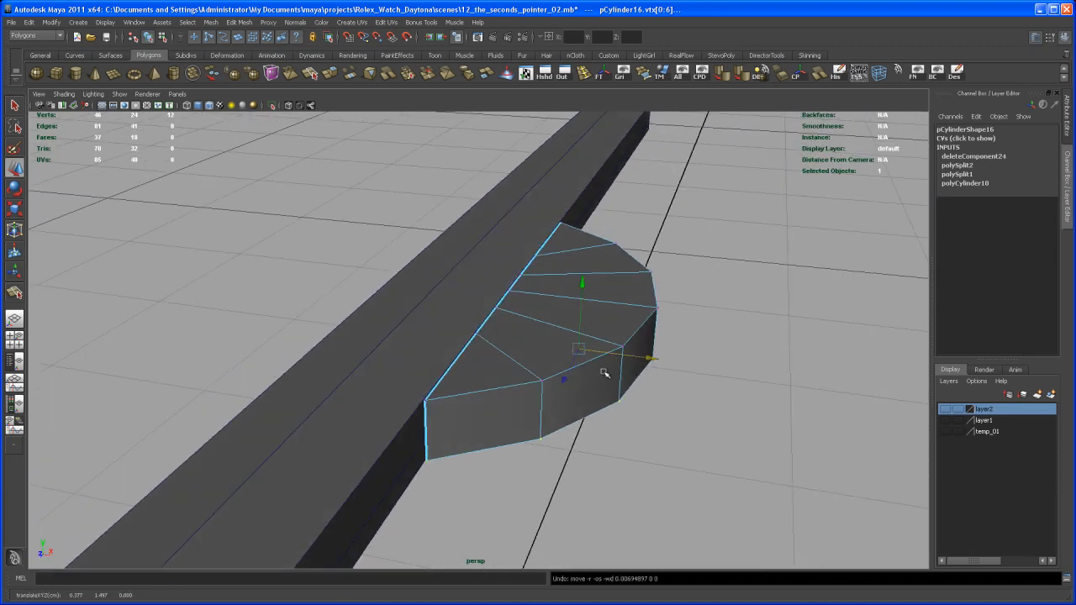
- Move the whole hub segment away from the bar along X to 0.315
right_click_drag(610, 370, 637, 360)
left_click(608, 384)
left_click_drag(451, 310, 613, 333)
left_click_drag(600, 374, 519, 383, "alt")
middle_click_drag(519, 382, 524, 368, "alt")
left_click_drag(524, 368, 505, 379, "alt")
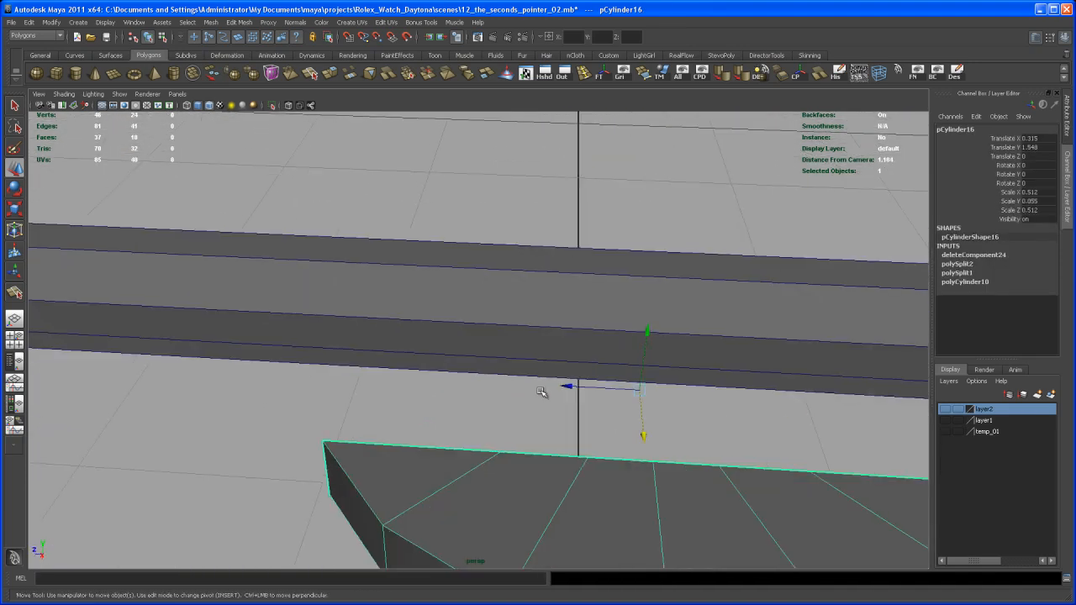
right_click_drag(505, 379, 531, 364, "alt")
left_click_drag(531, 365, 556, 366, "alt")
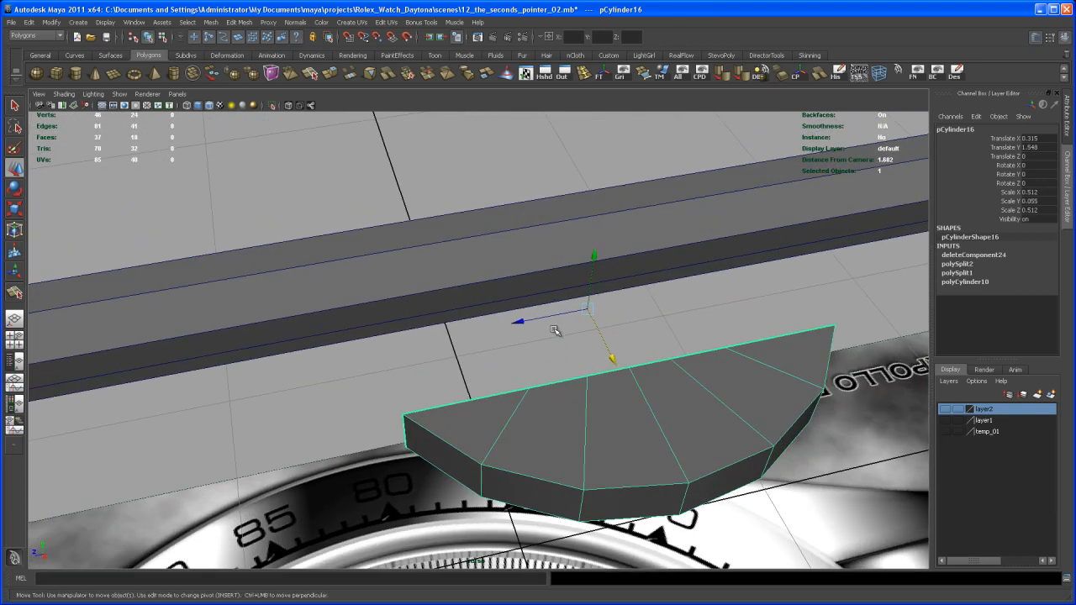
left_click_drag(652, 292, 493, 298, "alt")
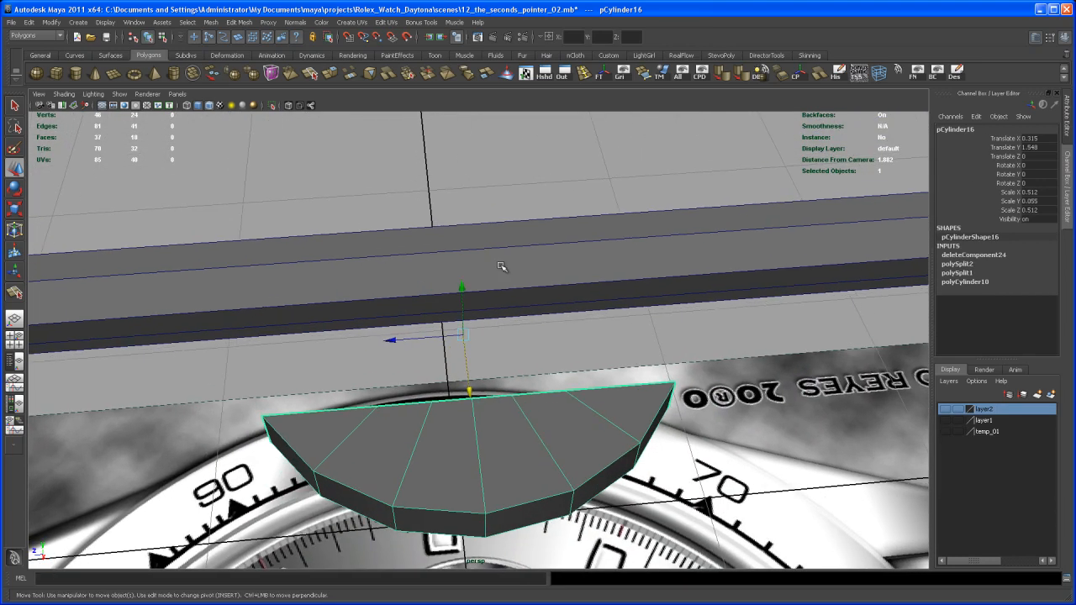
- Insert an edge loop across the bar and move it along Z to line up with the hub segment's first end corner
left_click(584, 76)
left_click_drag(538, 202, 341, 324, "alt")
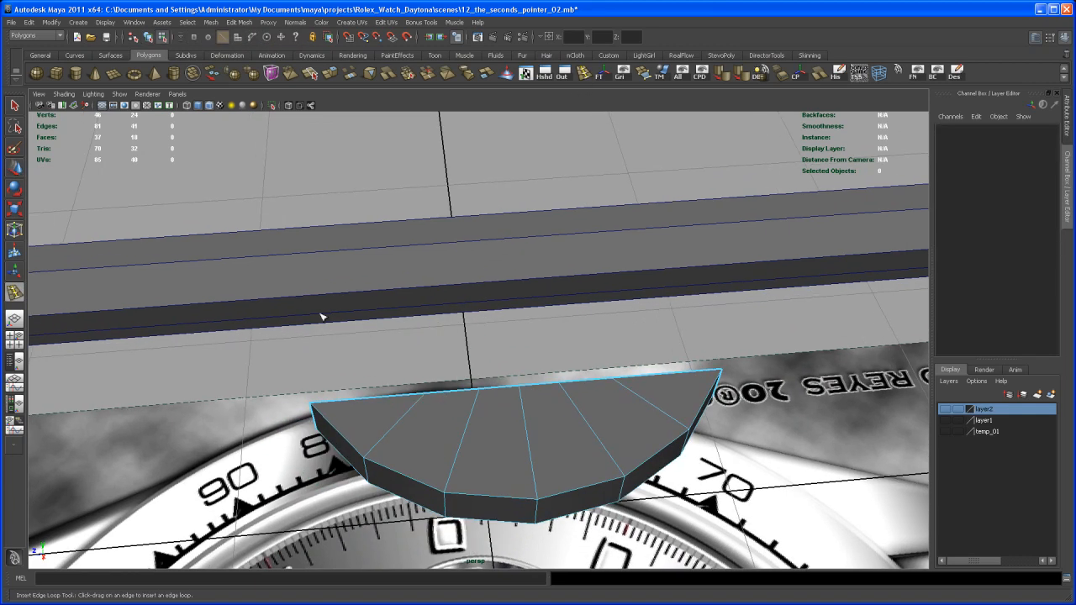
left_click(305, 298)
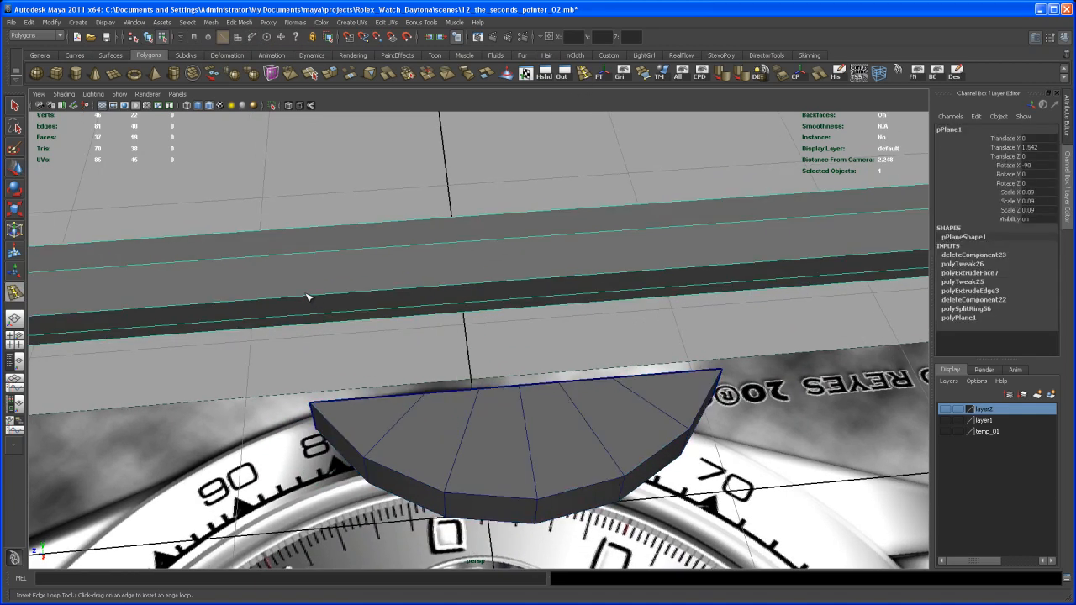
left_click(305, 298)
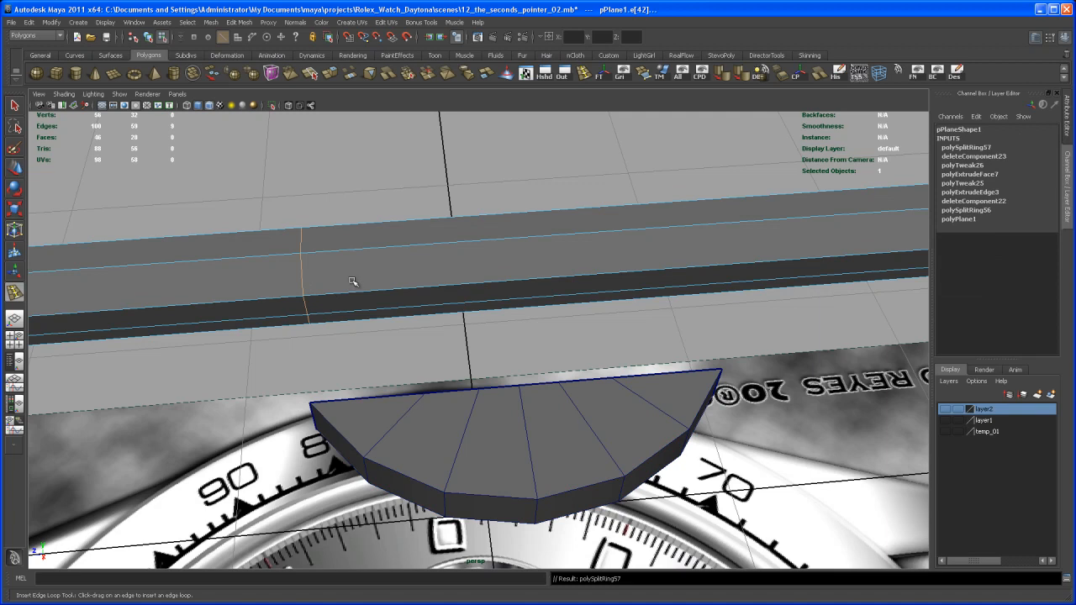
key("w")
left_click_drag(363, 304, 368, 280, "alt")
left_click_drag(364, 323, 374, 344, "alt")
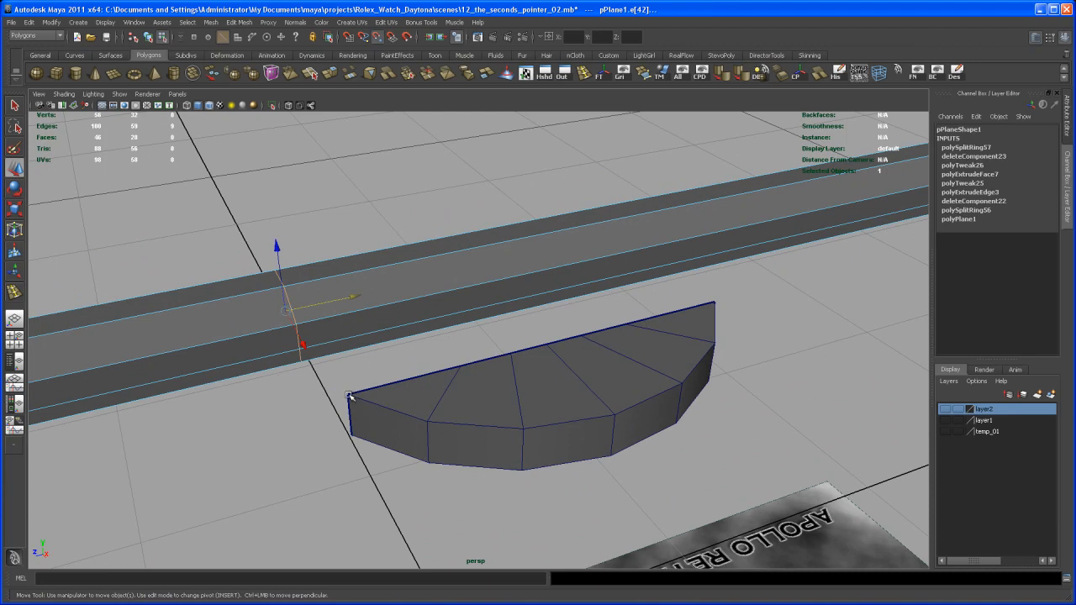
left_click_drag(432, 322, 391, 317, "alt")
- Add a second edge loop across the bar, aligned along Z with the second vertex on the hub segment's flat side
key("y")
key("w")
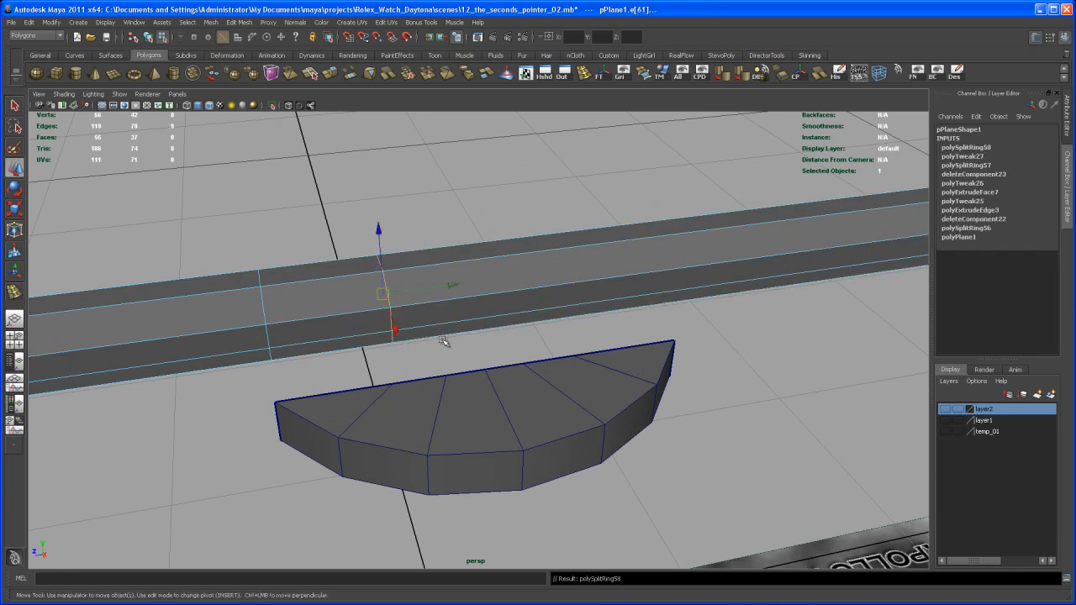
left_click_drag(444, 339, 417, 348, "alt")
left_click_drag(468, 270, 464, 270)
middle_click_drag(372, 391, 372, 388)
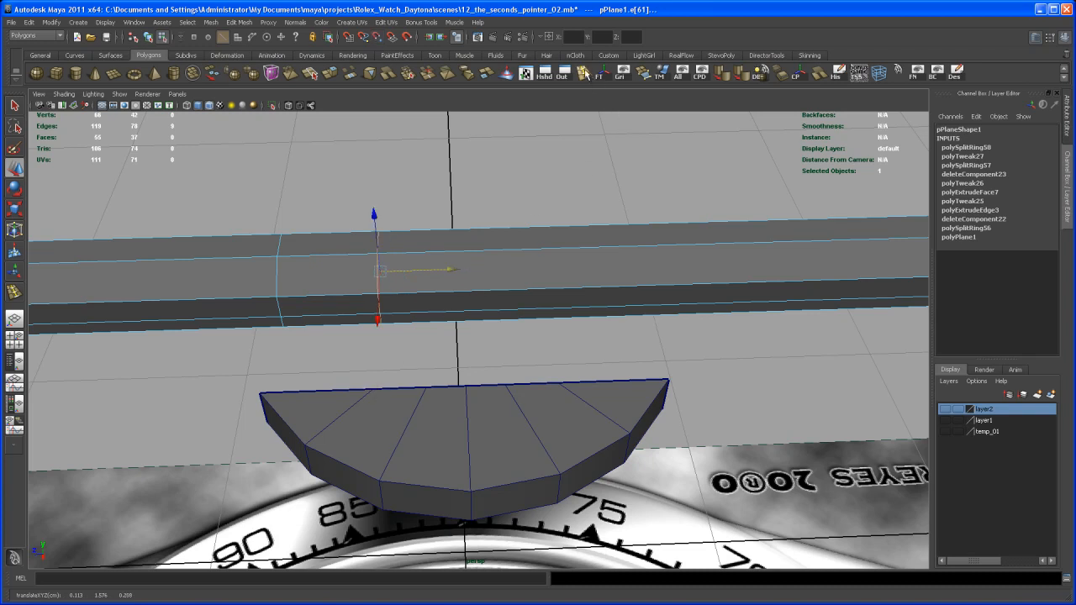
- Add a third edge loop to the bar, aligned with the flat-side vertex just before the hub segment's middle
left_click(580, 70)
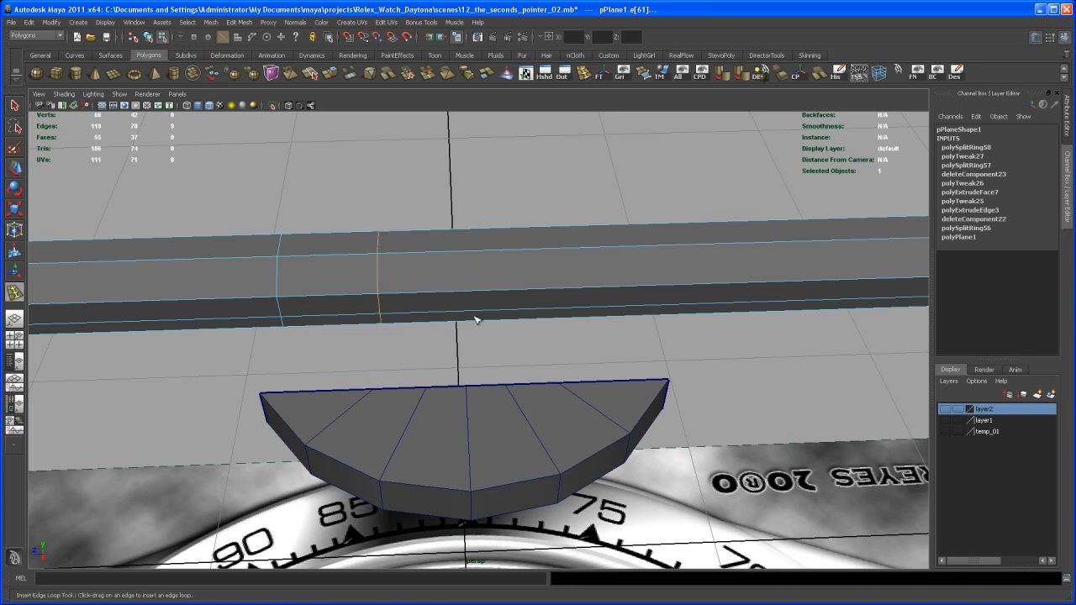
left_click(429, 298)
key("e")
key("w")
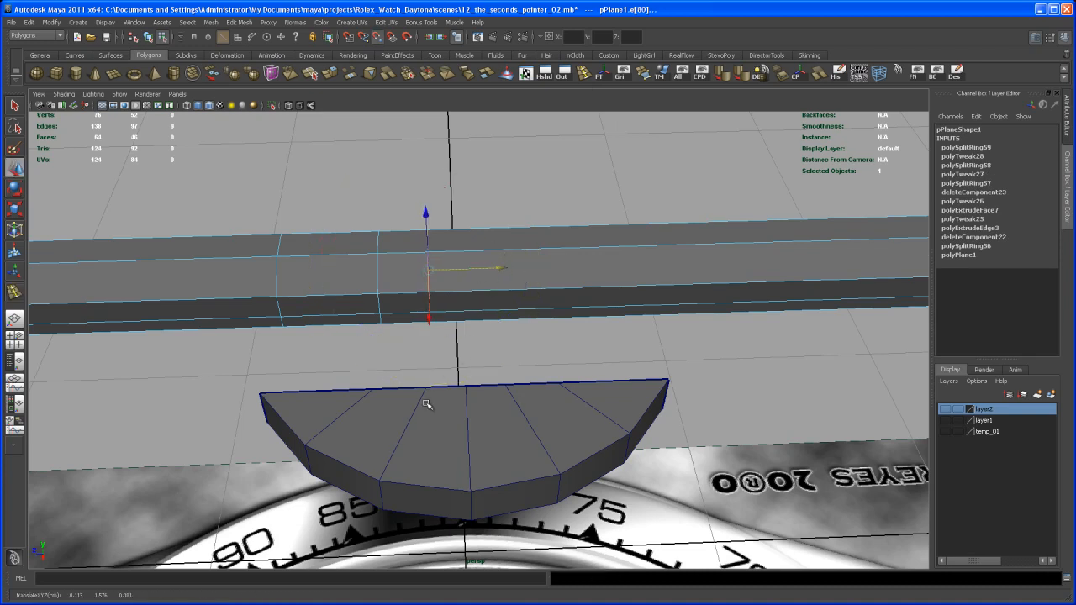
middle_click_drag(426, 388, 424, 385)
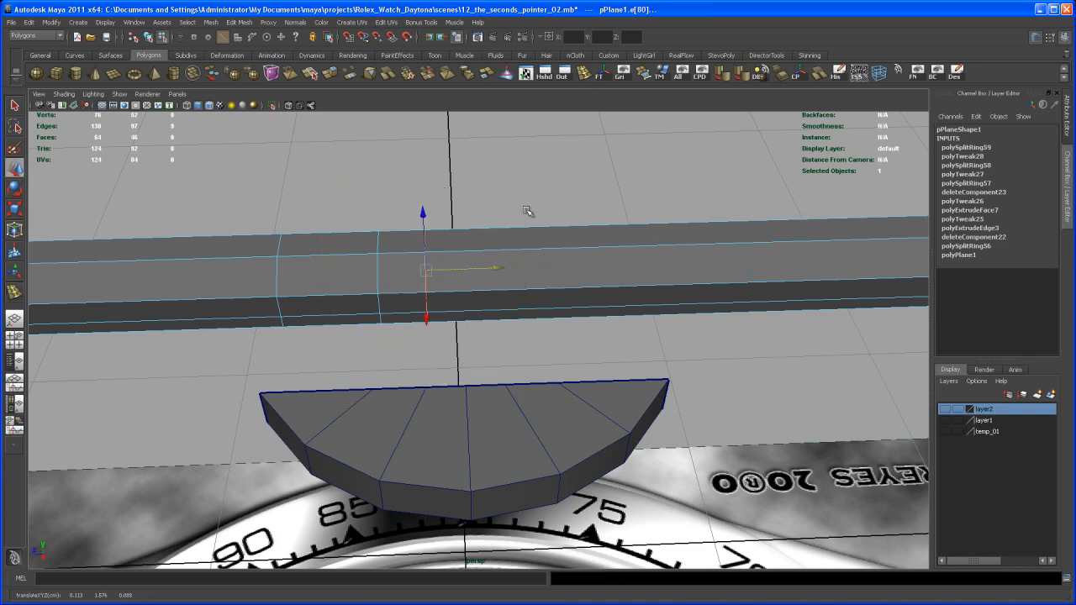
- Add two more edge loops to the bar, aligned with the hub segment's middle flat-side vertex and the one just past it
key("y")
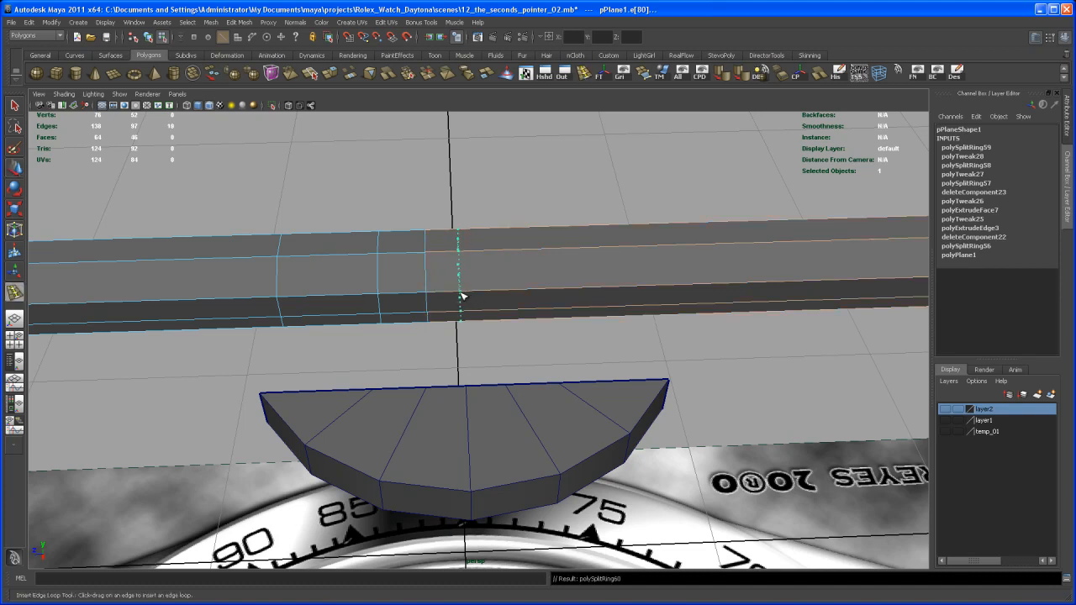
left_click_drag(461, 296, 459, 297)
key("w")
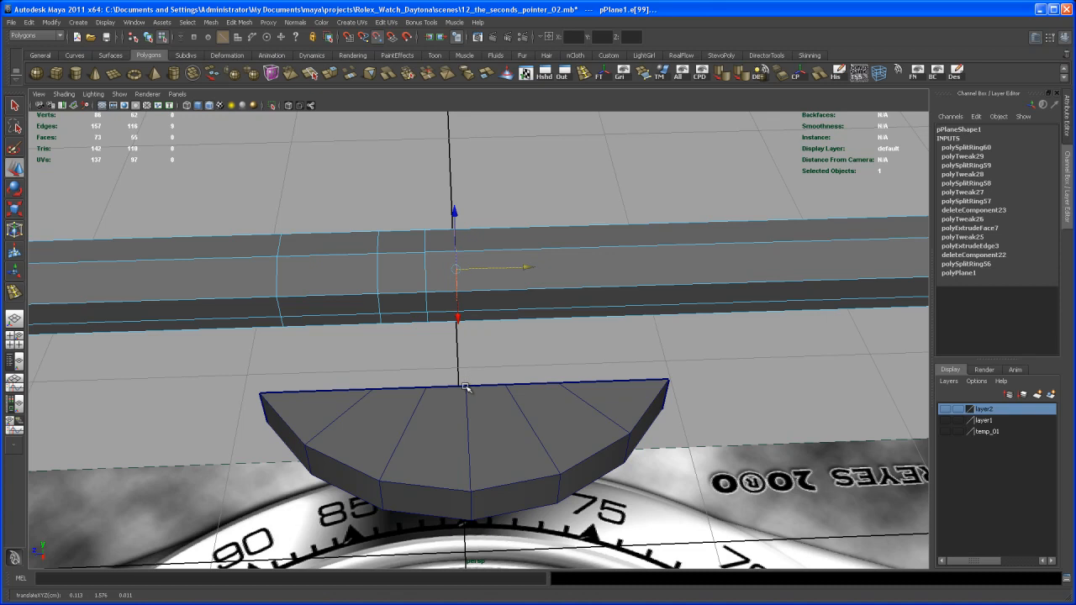
key("y")
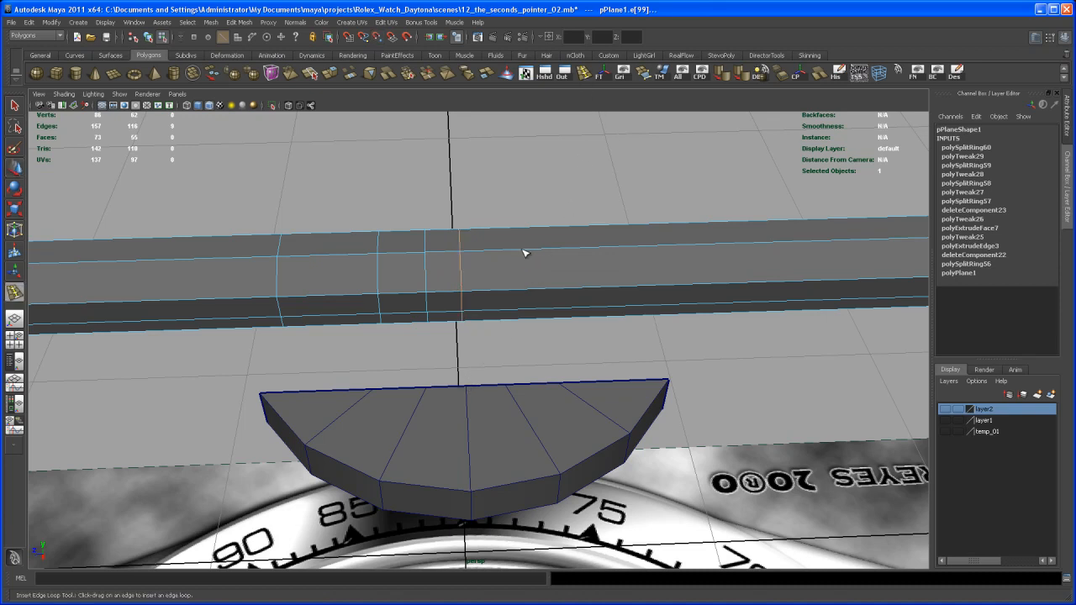
left_click_drag(514, 252, 516, 253)
key("w")
left_click_drag(582, 267, 572, 265)
middle_click_drag(509, 383, 506, 387)
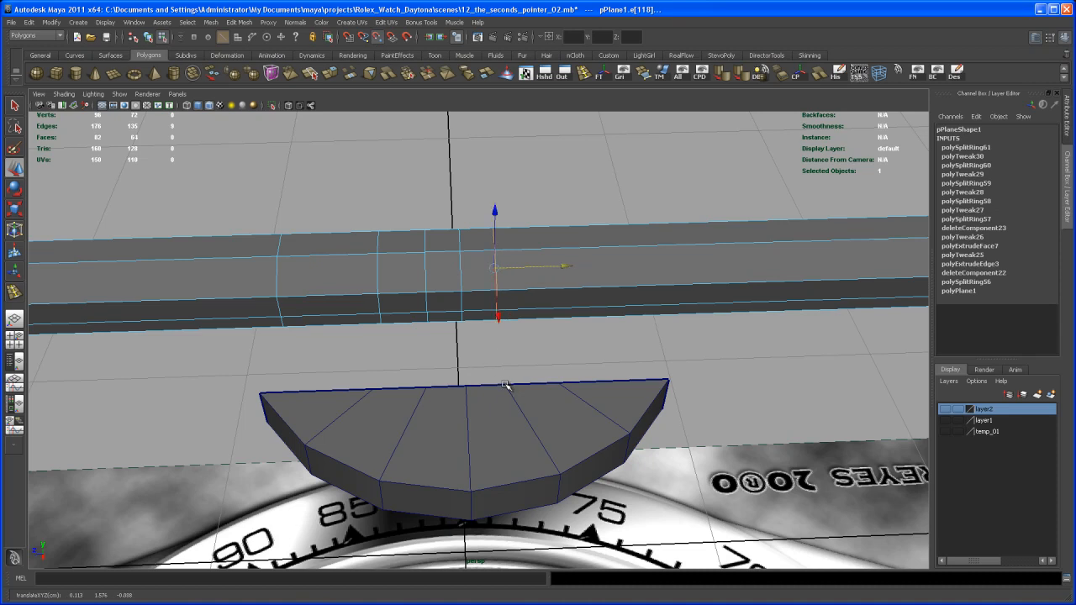
- Add the last two edge loops to the bar, aligned with the hub segment's next flat-side vertex and its far end corner
key("y")
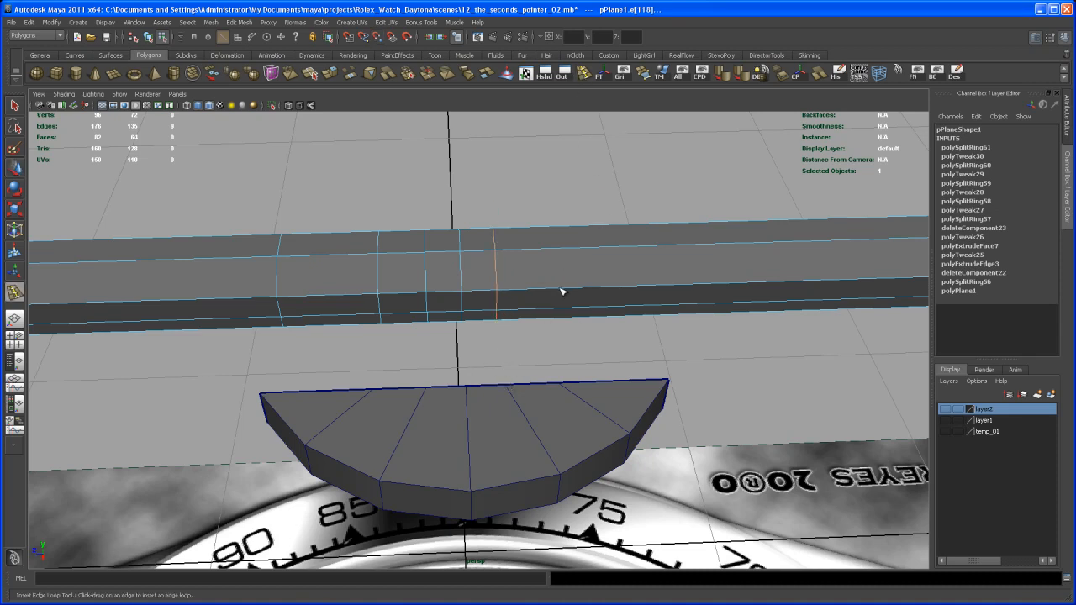
left_click_drag(554, 292, 556, 293)
key("w")
middle_click_drag(615, 264, 609, 266)
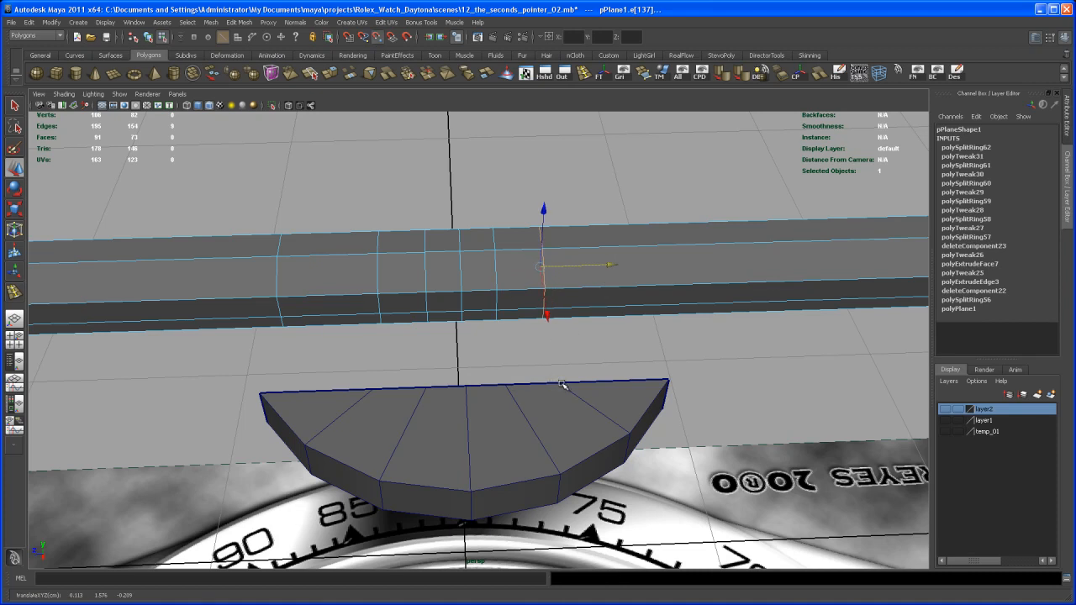
left_click(584, 74)
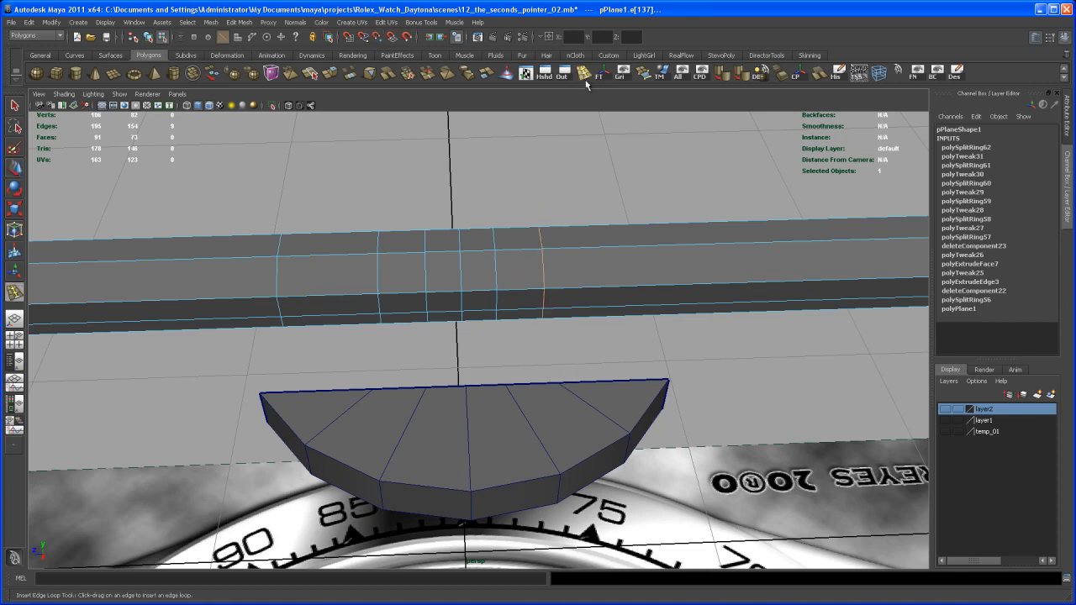
left_click_drag(639, 249, 640, 251)
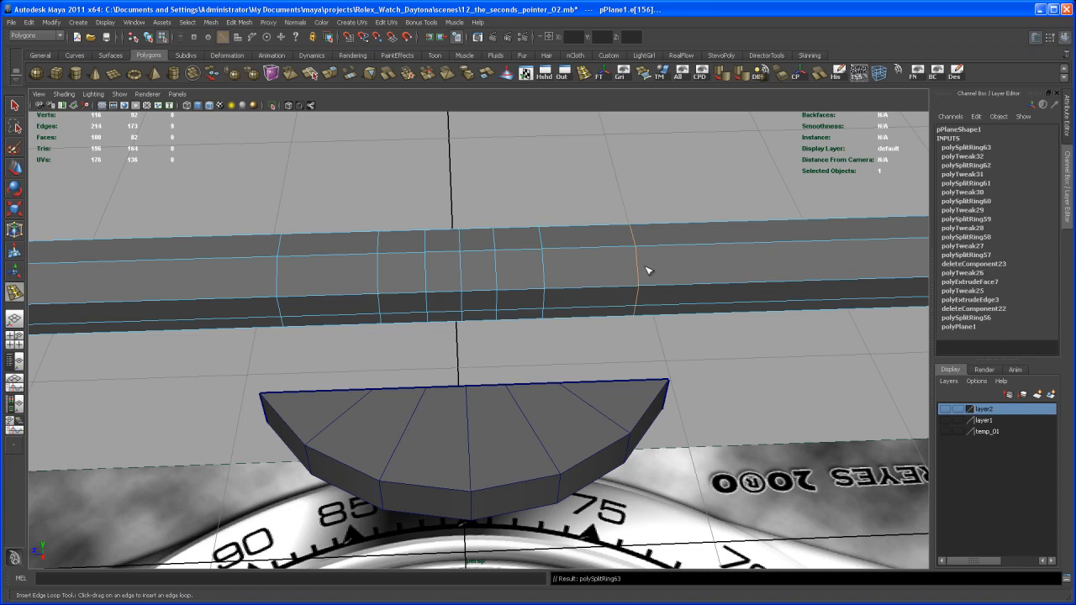
key("w")
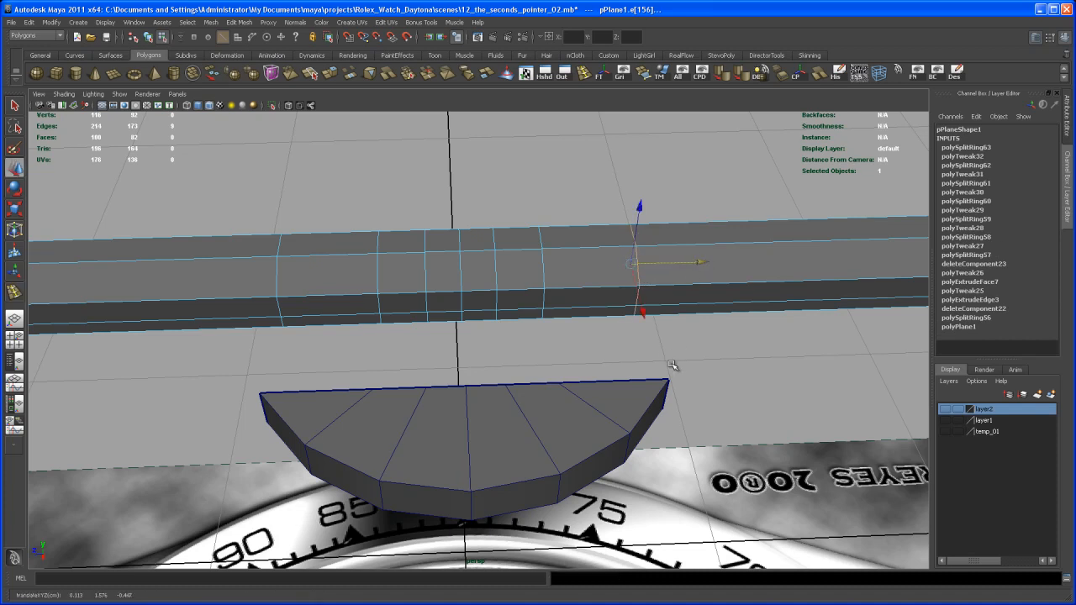
left_click_drag(666, 380, 584, 368, "alt")
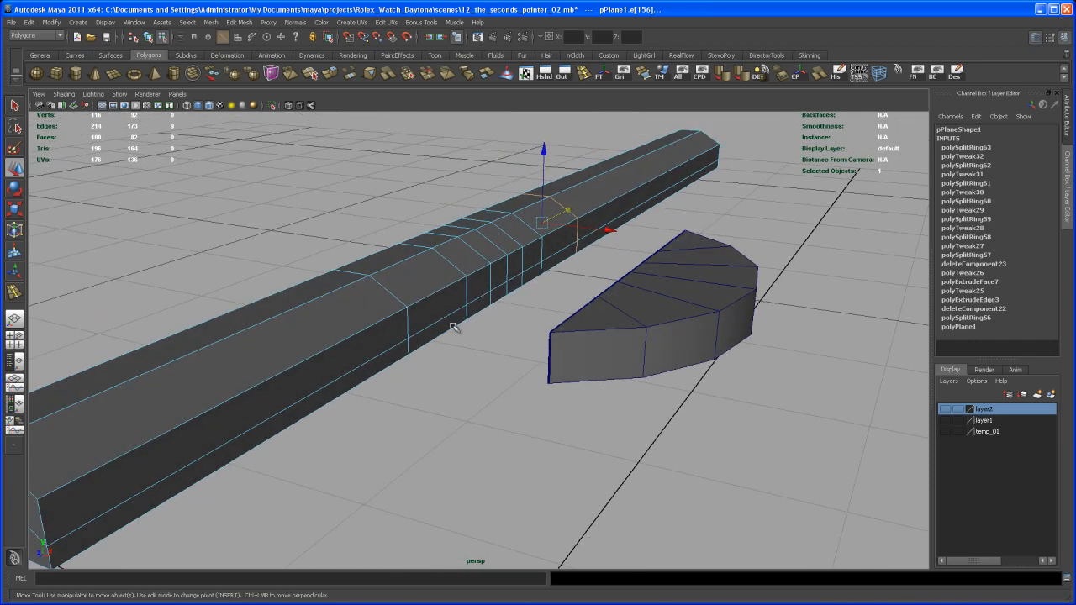
- Delete both rows of bar side faces facing the hub segment, between the first and last inserted edge loops
right_click_drag(448, 328, 444, 345)
left_click_drag(445, 345, 443, 314, "alt")
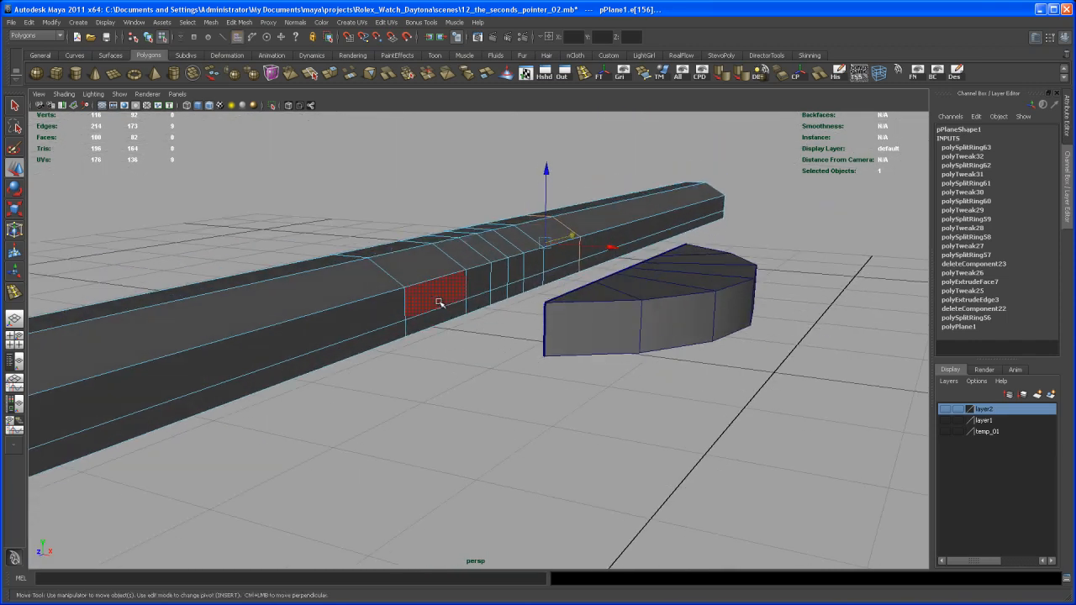
key("q")
left_click(443, 307)
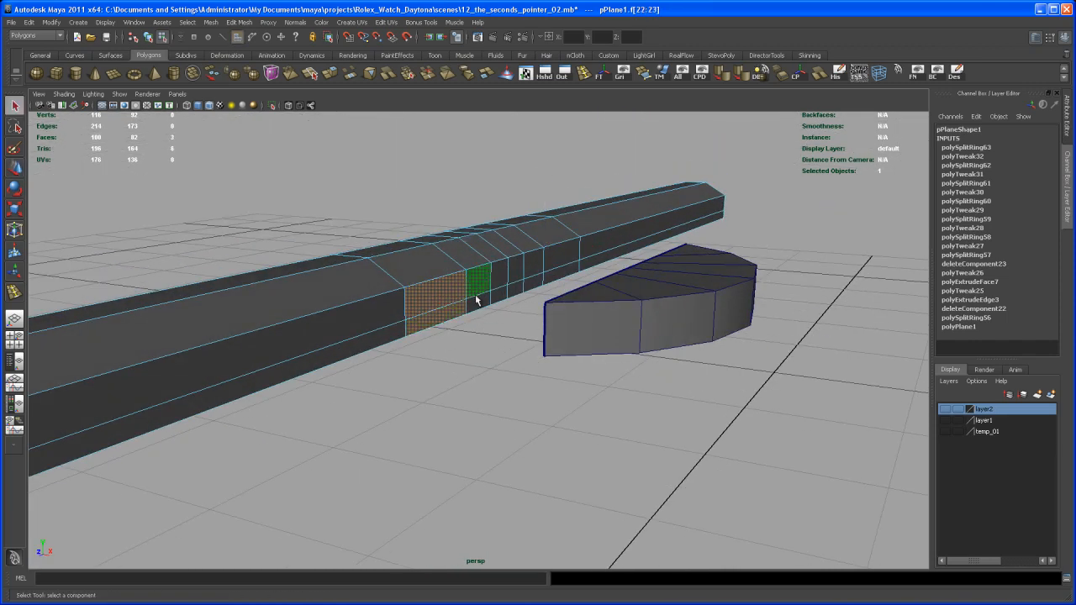
left_click(533, 265, "shift")
left_click(534, 283, "shift")
left_click(554, 259, "shift")
left_click(557, 276, "shift")
left_click_drag(557, 277, 647, 334, "alt")
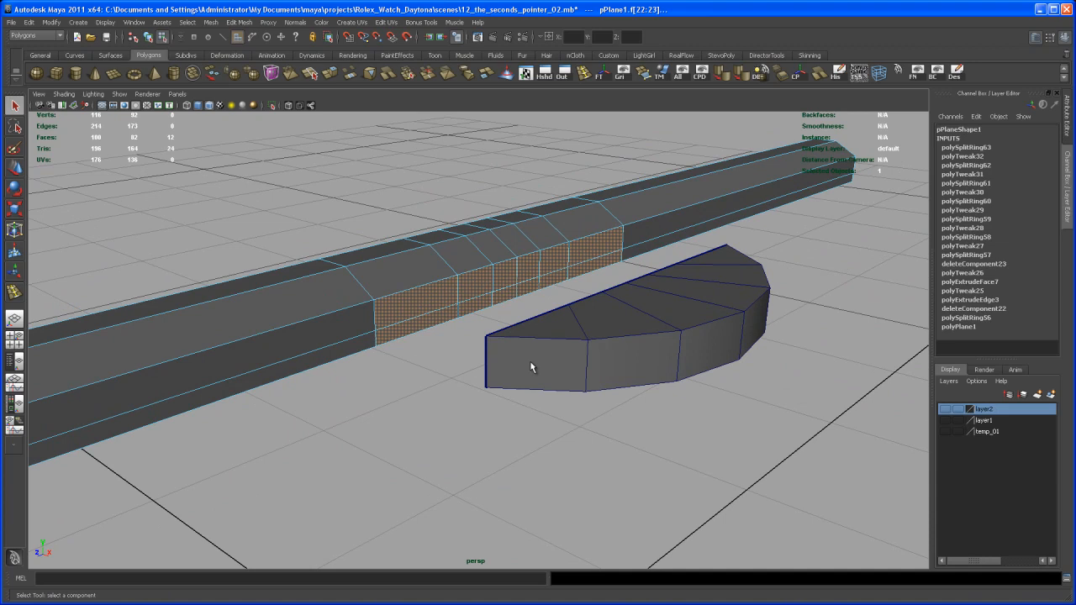
key("Delete")
- Move the hub segment along X to 0.001, up against the opening in the bar's side
left_click_drag(523, 361, 584, 358, "alt")
right_click_drag(644, 361, 652, 364)
left_click_drag(652, 364, 674, 372, "alt")
key("w")
left_click_drag(569, 288, 447, 275)
left_click_drag(473, 321, 463, 344, "alt")
right_click_drag(464, 344, 551, 404, "alt")
middle_click_drag(500, 406, 524, 413, "alt")
left_click_drag(524, 412, 549, 418, "alt")
mouse_move(549, 417)
right_mouse_down("alt")
mouse_move(533, 442)
mouse_move(533, 425)
right_mouse_up("alt")
middle_click_drag(533, 426, 582, 395, "alt")
middle_click_drag(567, 359, 549, 387, "alt")
right_click_drag(549, 389, 540, 371, "alt")
middle_click_drag(541, 371, 565, 352, "alt")
- Move the hub segment's pivot along X onto its flat side, in line with the end corner vertex
key("Insert")
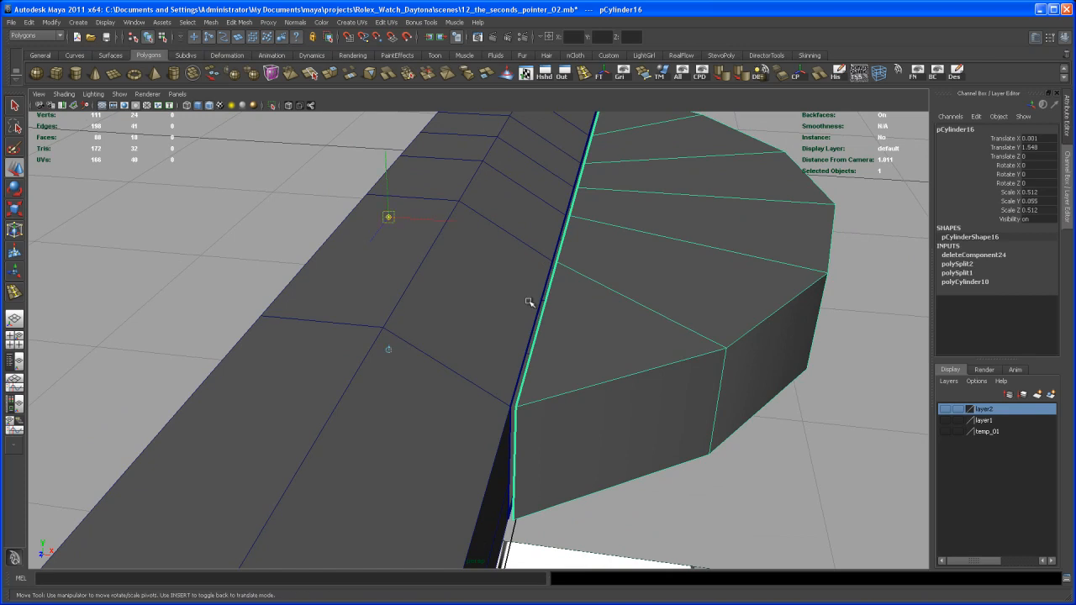
left_click_drag(442, 222, 484, 238)
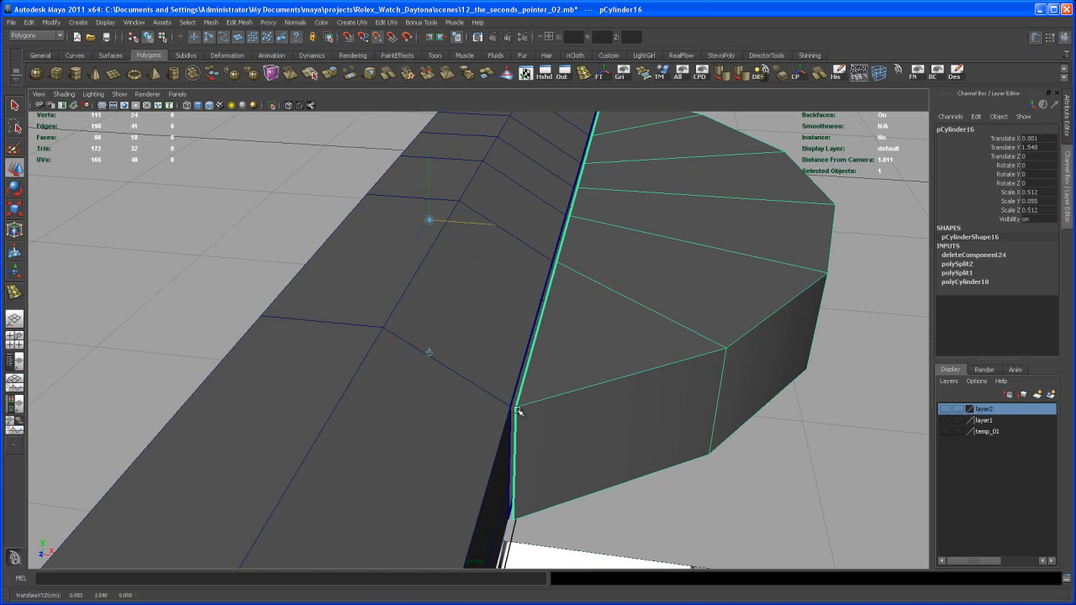
left_click_drag(517, 408, 515, 409)
key("Insert")
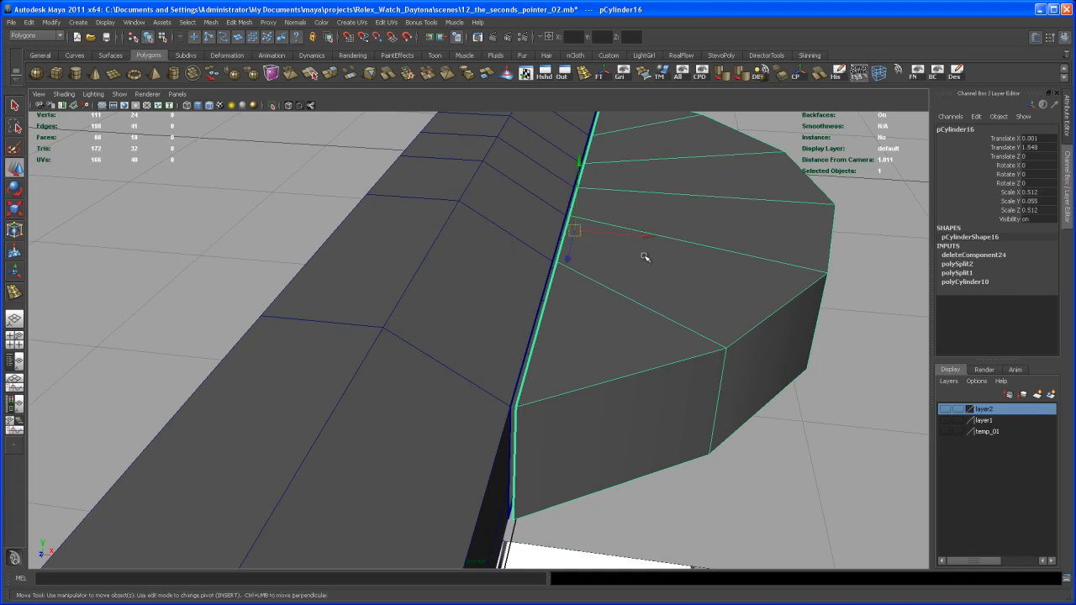
- Snap the hub segment along X to the bar's side edge, at Translate X -0.003
mouse_move(640, 255)
left_mouse_down("alt")
mouse_move(654, 248)
mouse_move(641, 275)
left_mouse_up("alt")
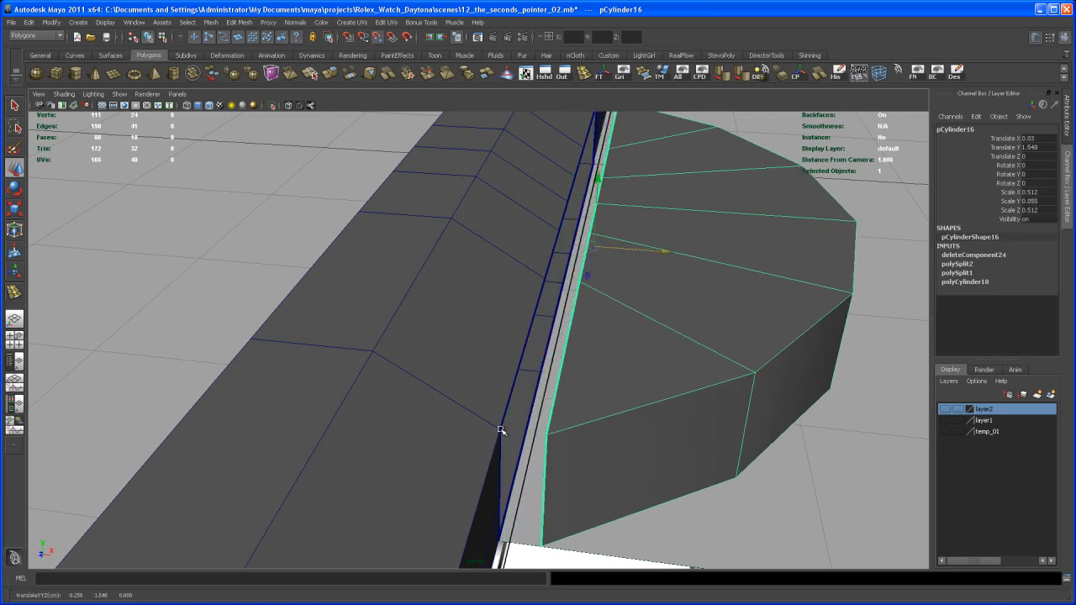
middle_click_drag(501, 430, 502, 432)
left_click_drag(586, 394, 507, 308, "alt")
- Select the hub segment together with the bar and combine them into a single polygon object
key("q")
right_click(487, 298)
left_click(476, 289, "shift")
left_click_drag(553, 305, 361, 219, "alt")
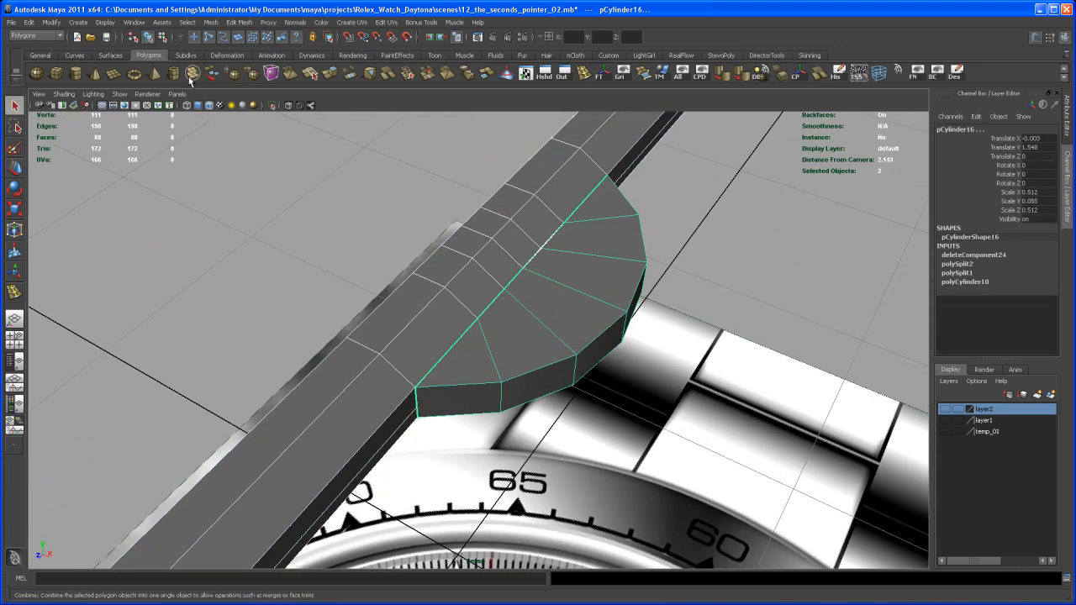
left_click(192, 79)
- Select the vertices around the hub and the adjoining bar section and merge the overlapping ones
right_click_drag(494, 294, 467, 296)
left_click_drag(374, 171, 671, 443)
left_click_drag(631, 400, 606, 366, "alt")
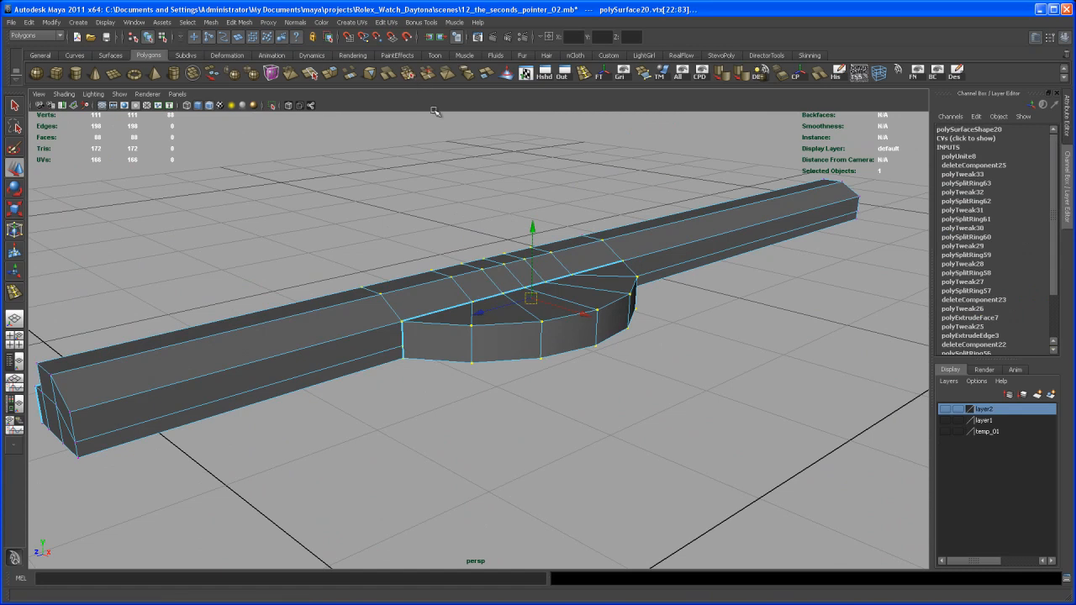
left_click(408, 74)
mouse_move(533, 367)
left_mouse_down("alt")
mouse_move(496, 336)
mouse_move(518, 370)
mouse_move(418, 387)
mouse_move(507, 377)
mouse_move(500, 291)
mouse_move(502, 452)
mouse_move(485, 365)
mouse_move(505, 396)
mouse_move(527, 379)
left_mouse_up("alt")
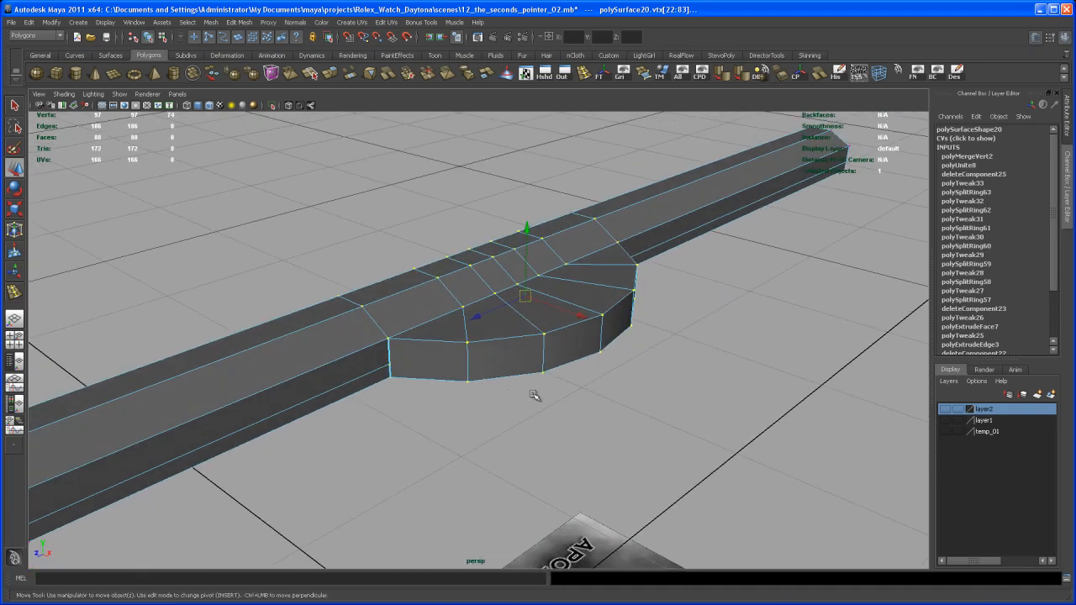